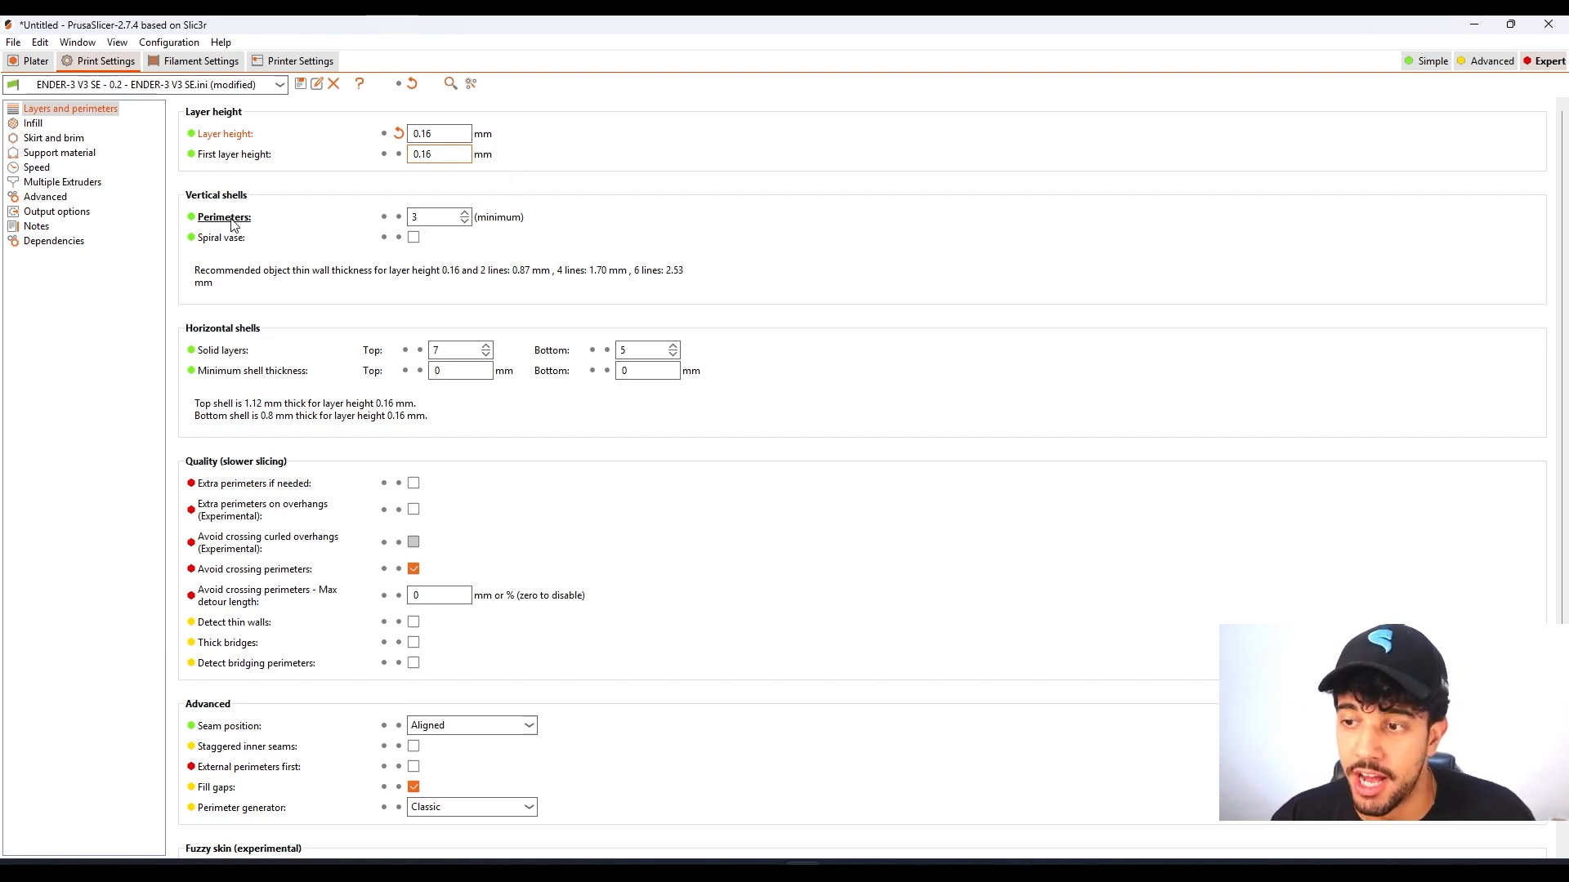
Commit the 0.16 mm first layer height and set the infill's fill density to 10%
{"action": "left_click", "coordinate": [437, 216]}
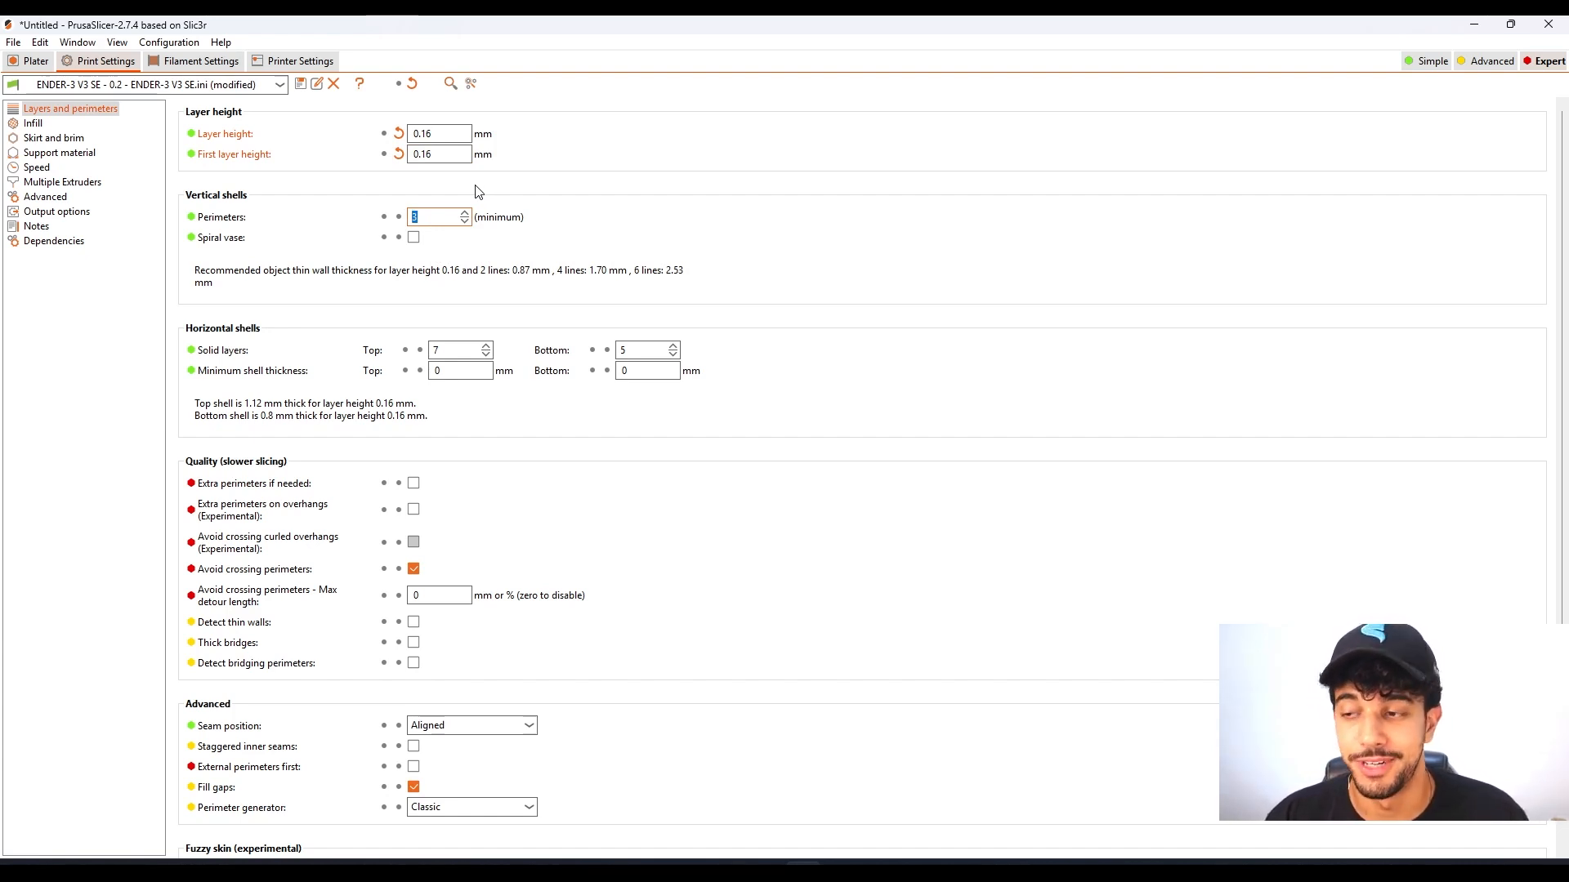
{"action": "left_click", "coordinate": [34, 123]}
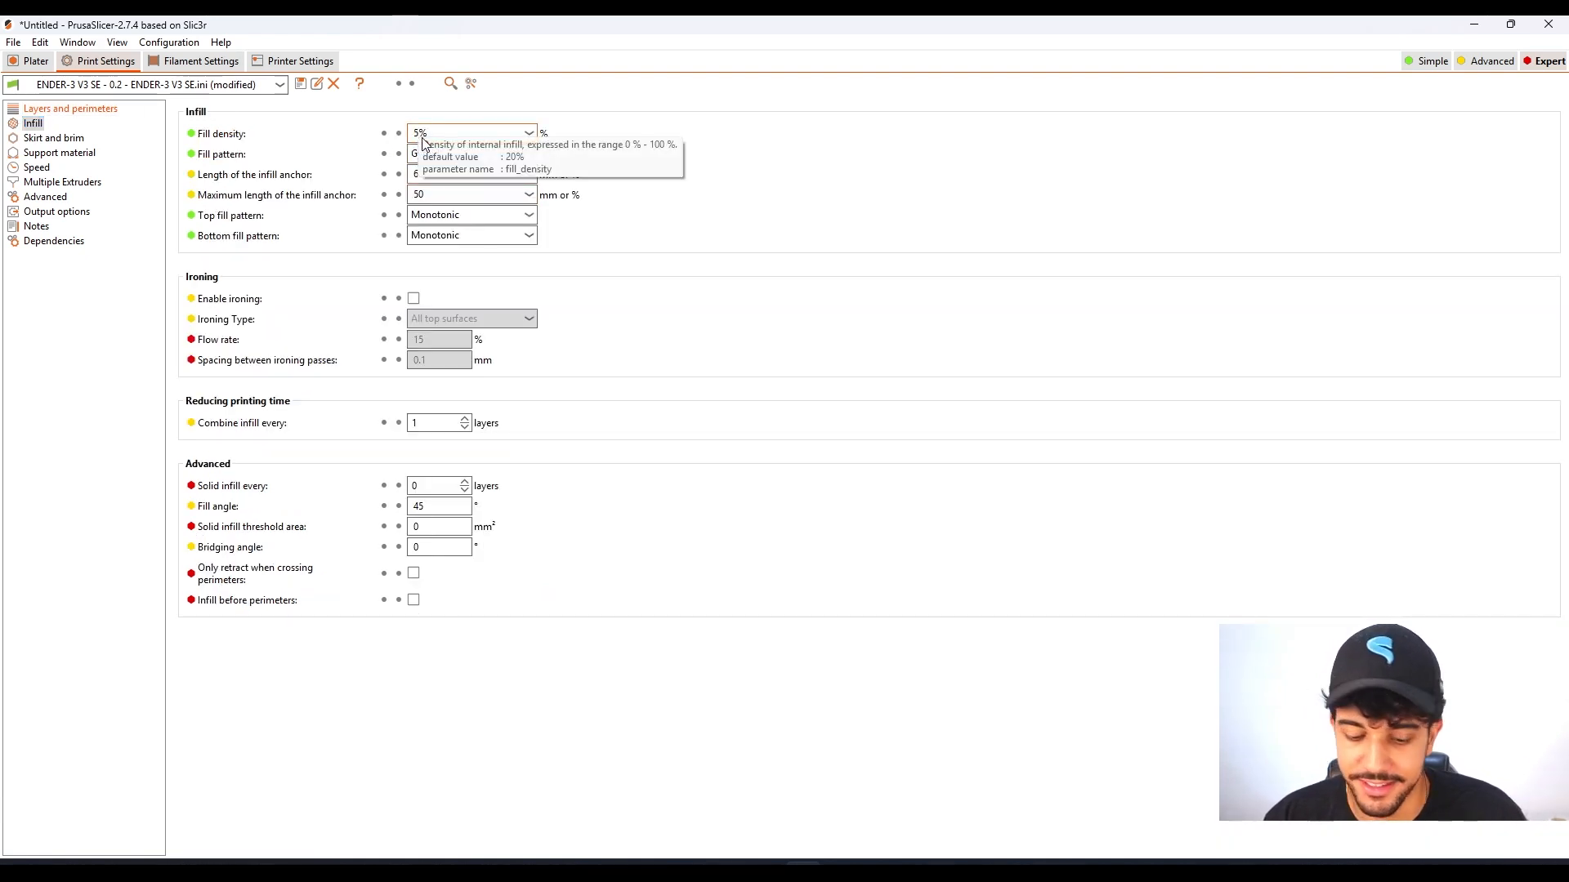
{"action": "double_click", "coordinate": [423, 143]}
{"action": "type", "text": "10"}
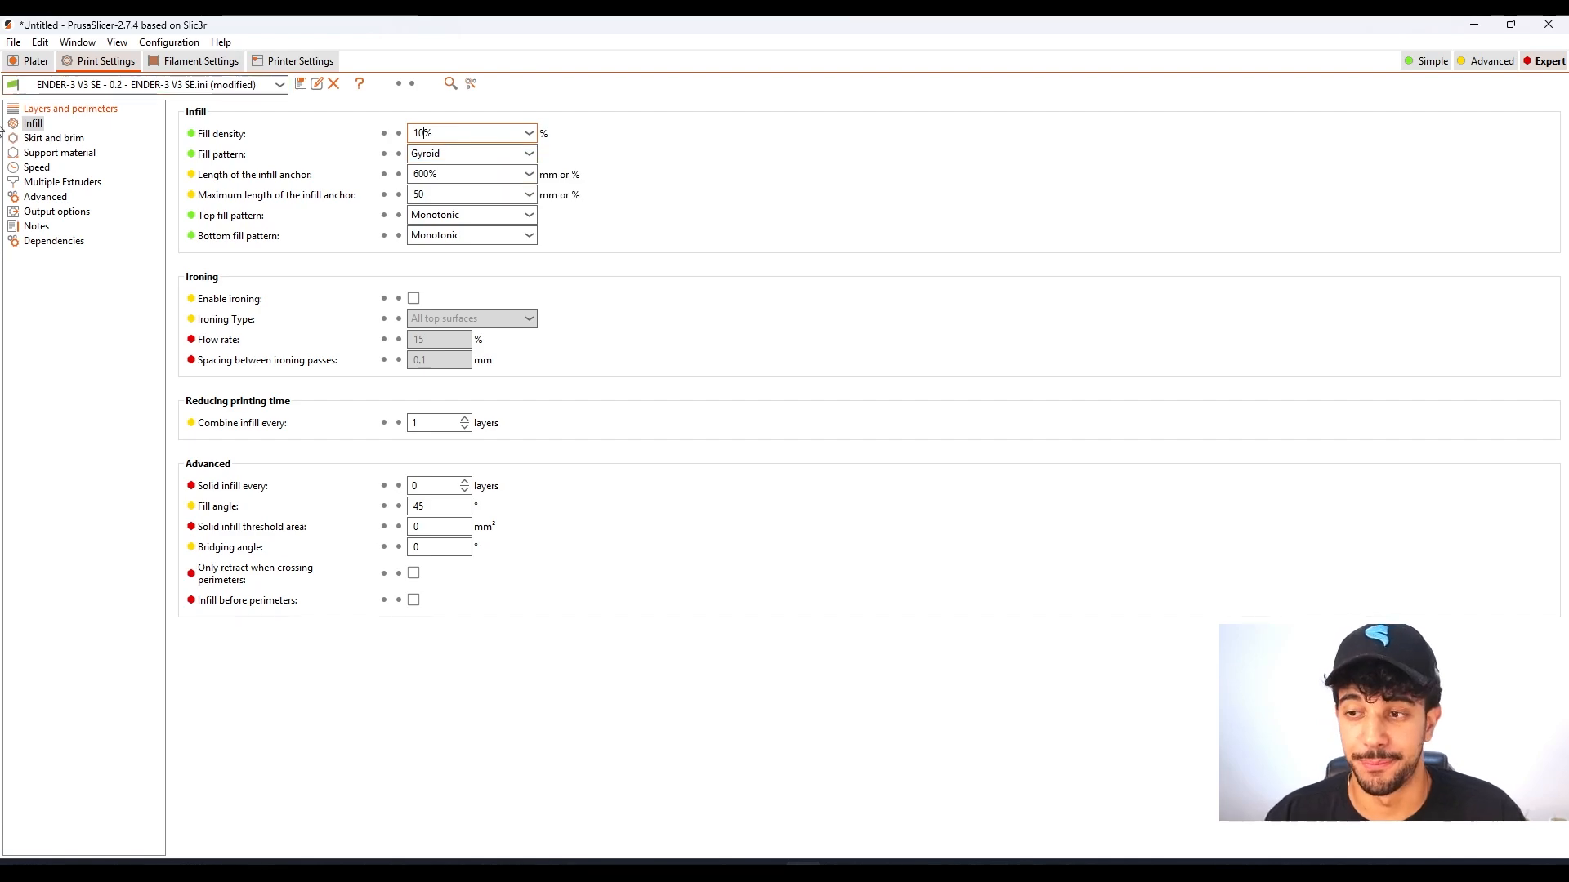
{"action": "left_click", "coordinate": [74, 141]}
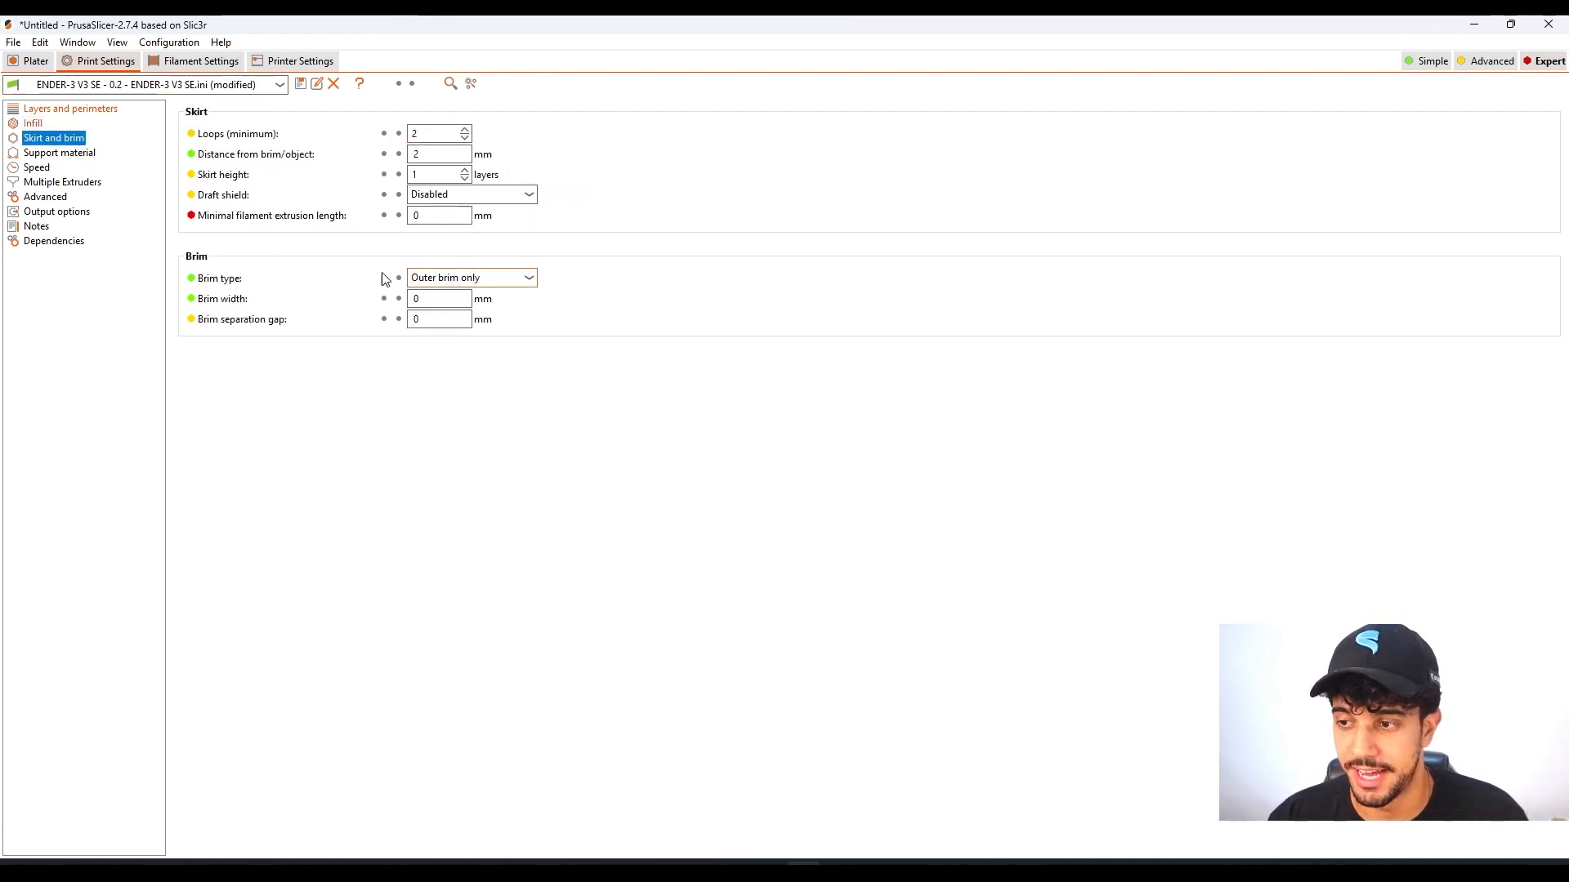
Examine the camel kit card on the print bed from above and from its underside
{"action": "left_click", "coordinate": [33, 61]}
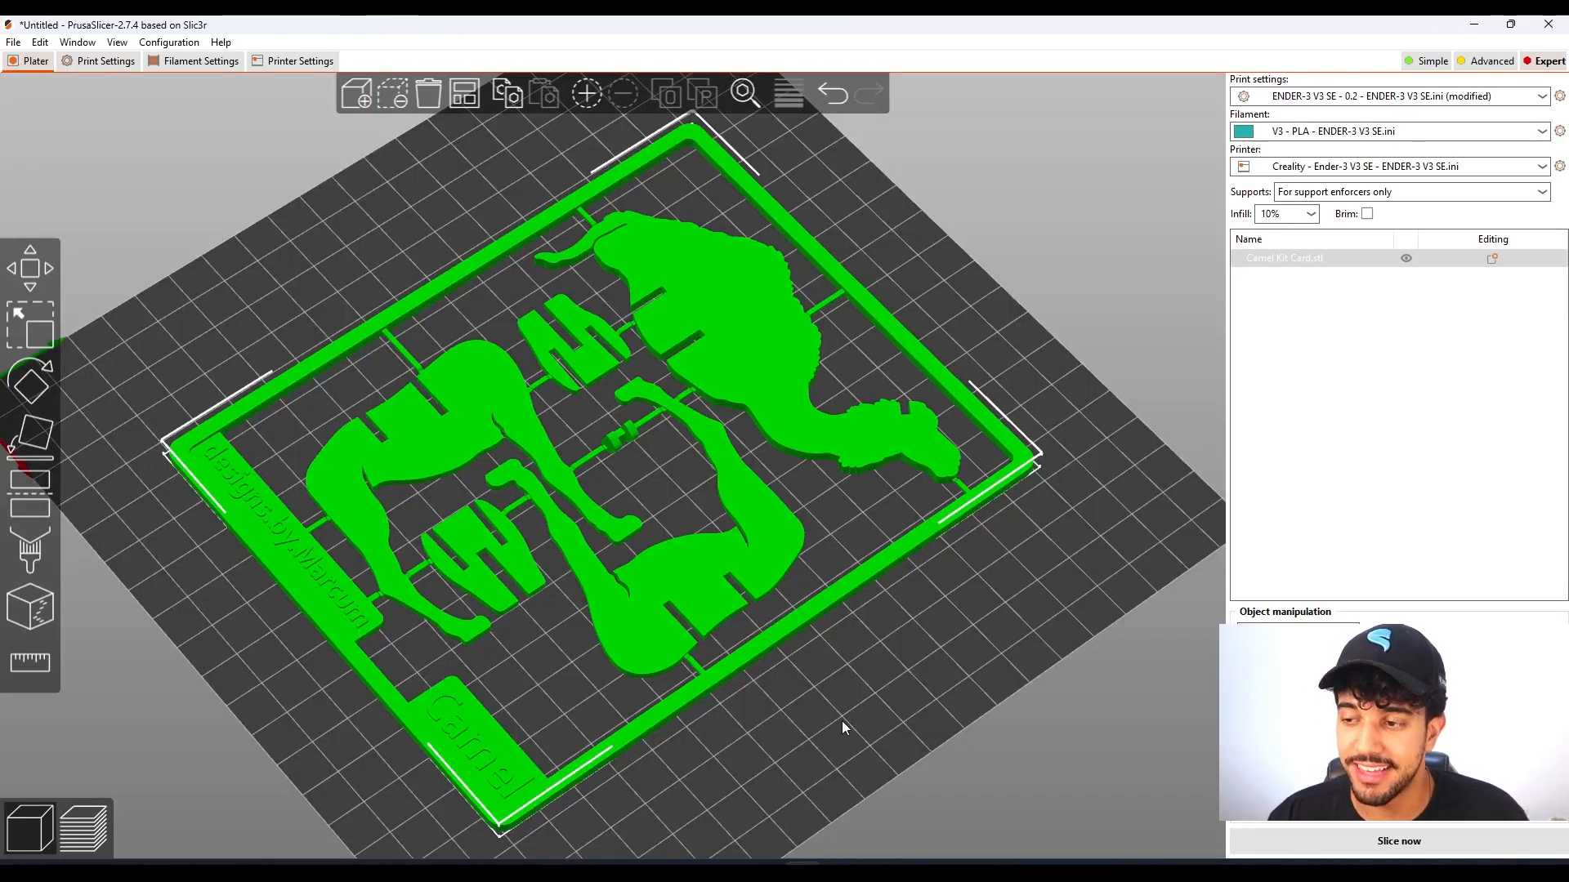
{"action": "left_click_drag", "start_coordinate": [850, 724], "coordinate": [986, 410]}
{"action": "scroll", "coordinate": [719, 433], "scroll_direction": "up", "scroll_amount": 10}
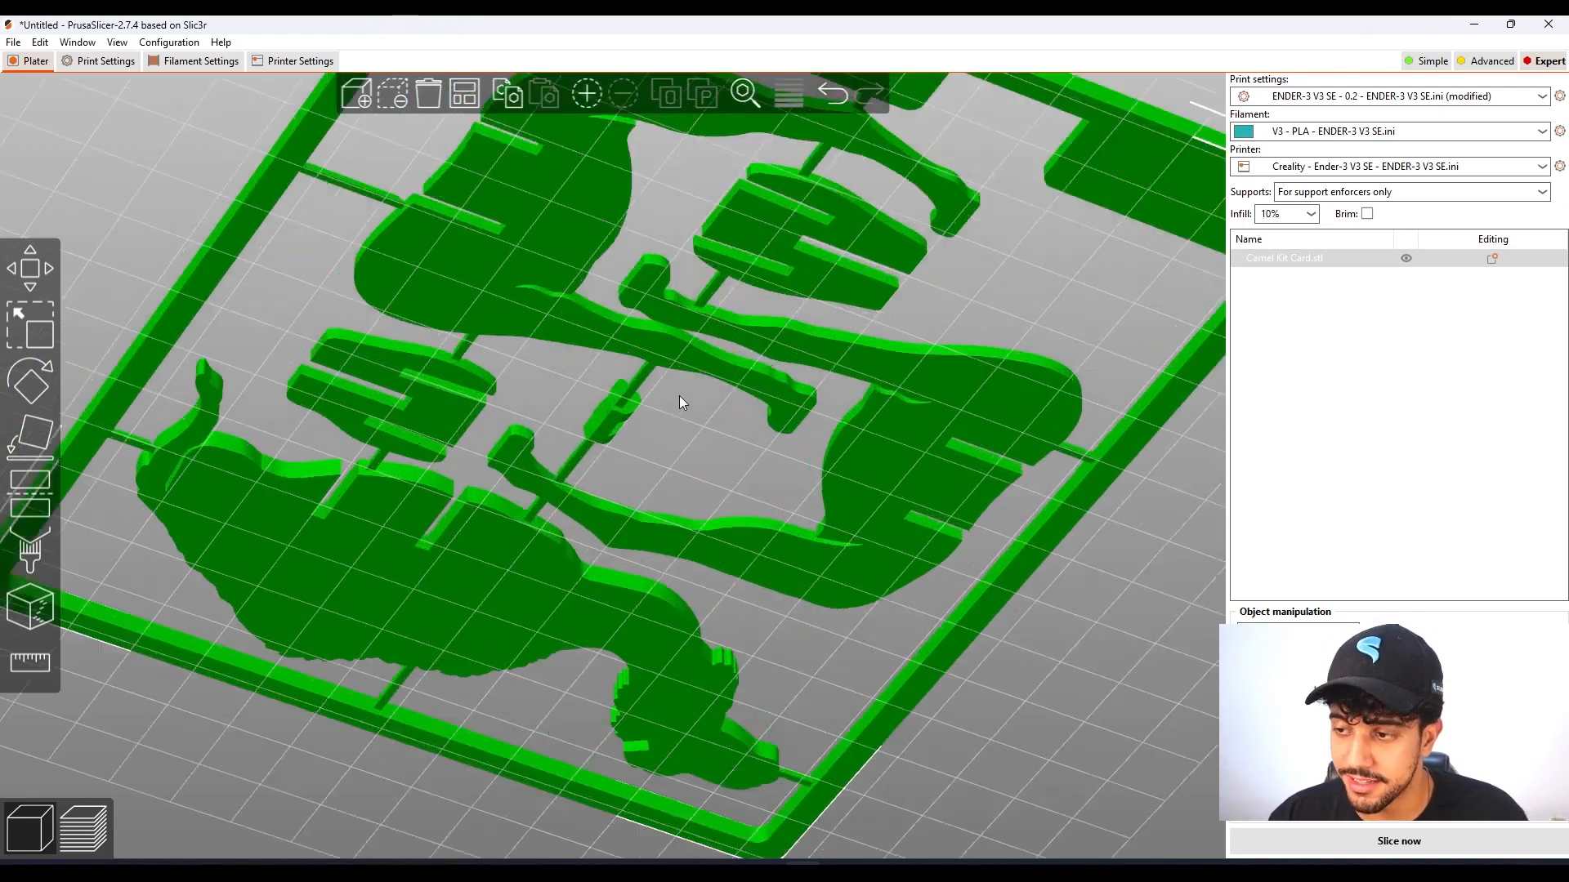
{"action": "scroll", "coordinate": [817, 486], "scroll_direction": "down", "scroll_amount": 10}
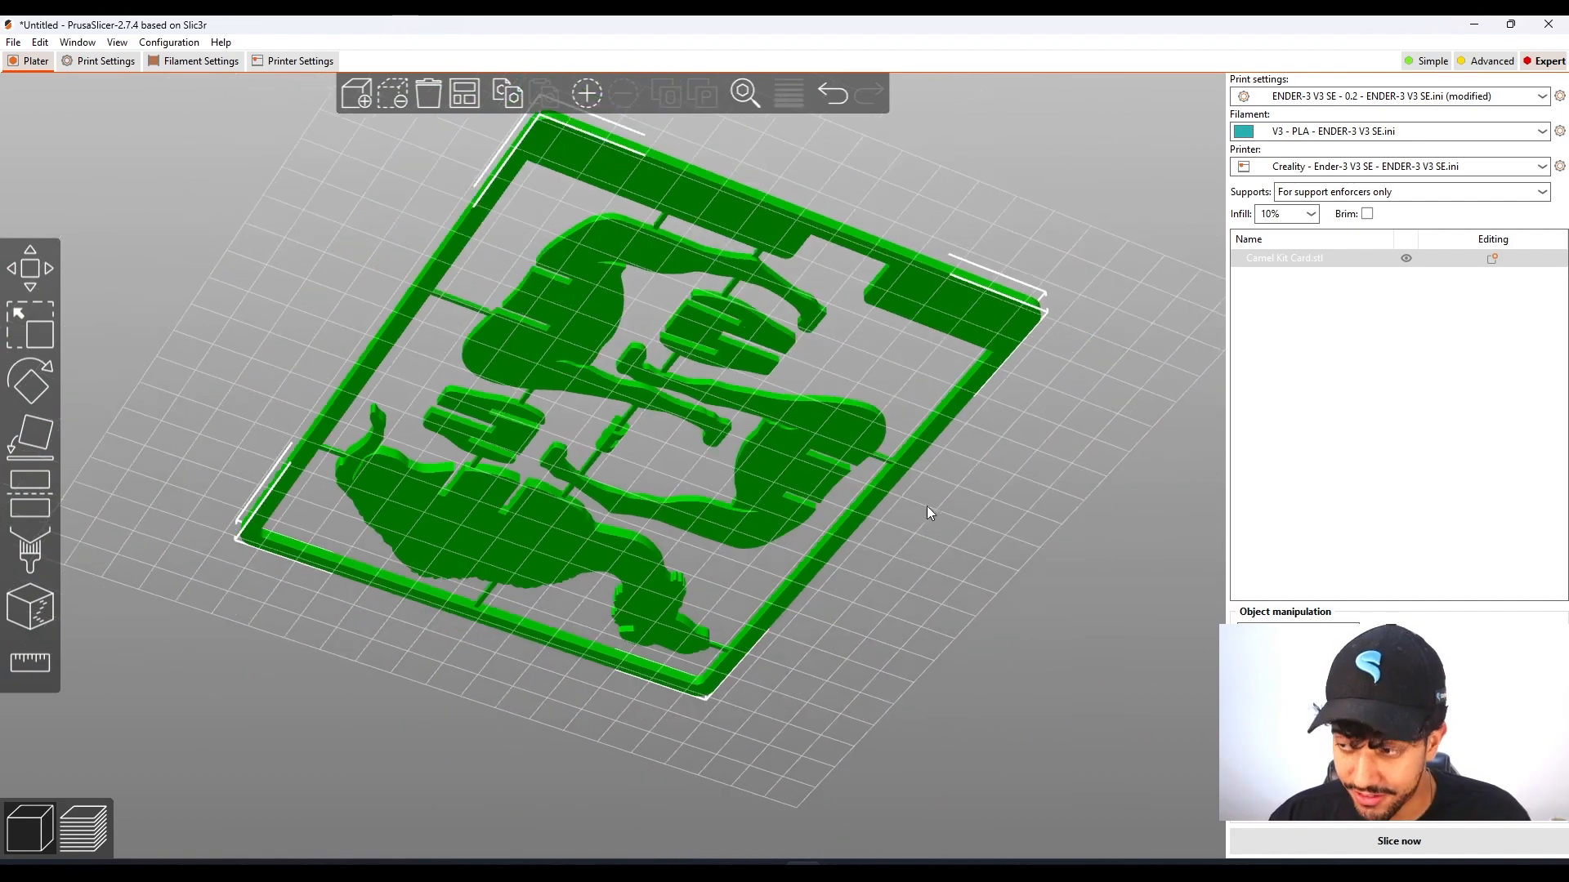
{"action": "left_click_drag", "start_coordinate": [946, 530], "coordinate": [1016, 588]}
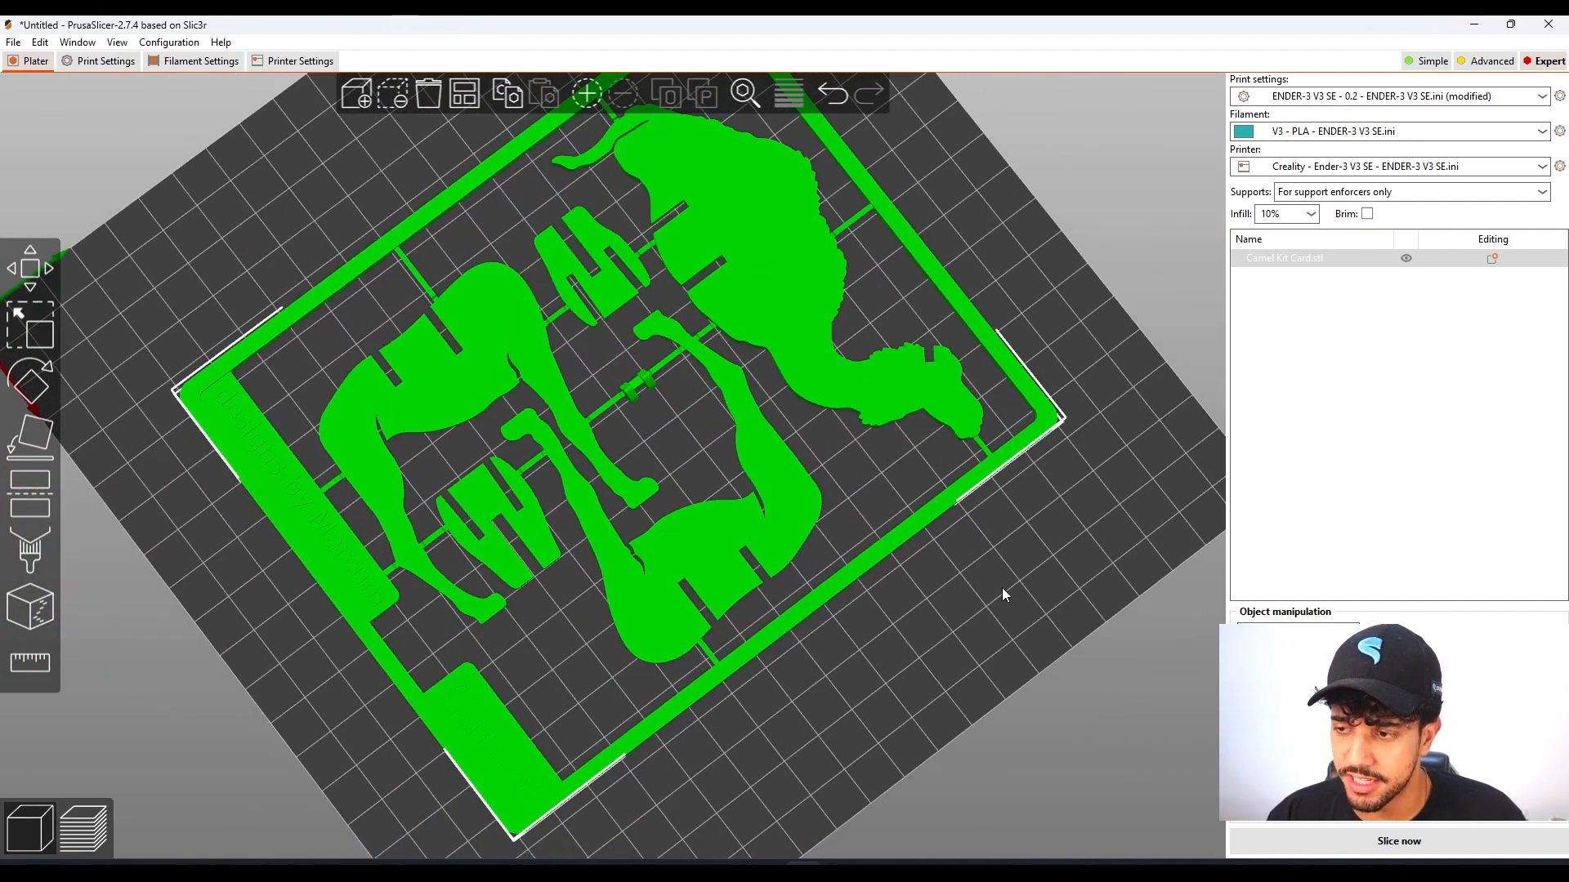
{"action": "mouse_move", "coordinate": [938, 627]}
{"action": "left_mouse_down"}
{"action": "mouse_move", "coordinate": [983, 694]}
{"action": "mouse_move", "coordinate": [954, 650]}
{"action": "left_mouse_up"}
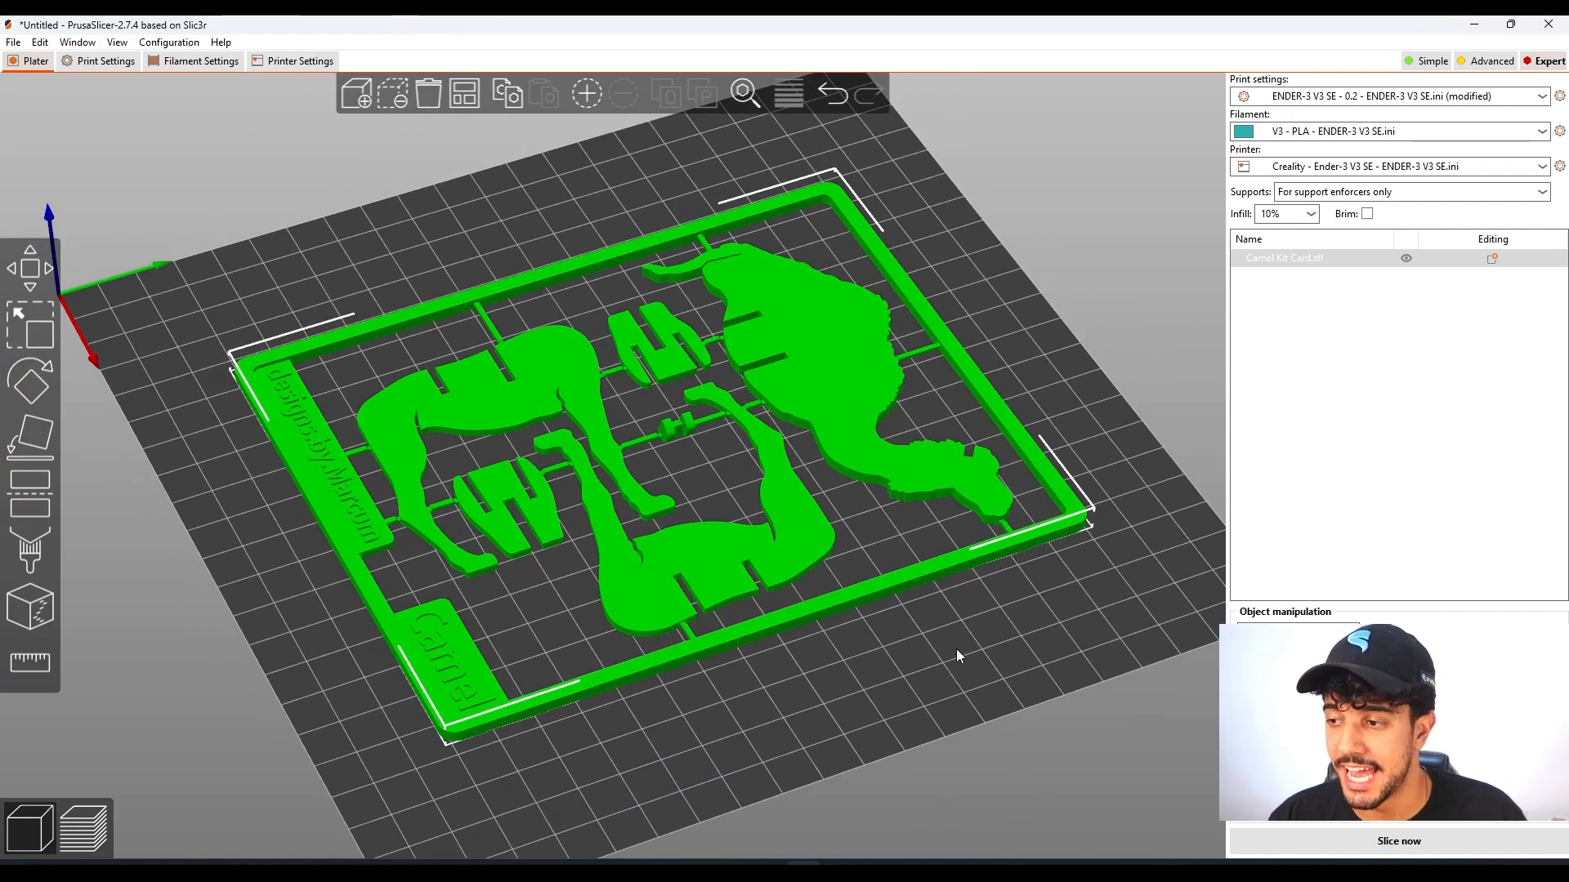
{"action": "middle_click_drag", "start_coordinate": [959, 649], "coordinate": [920, 644]}
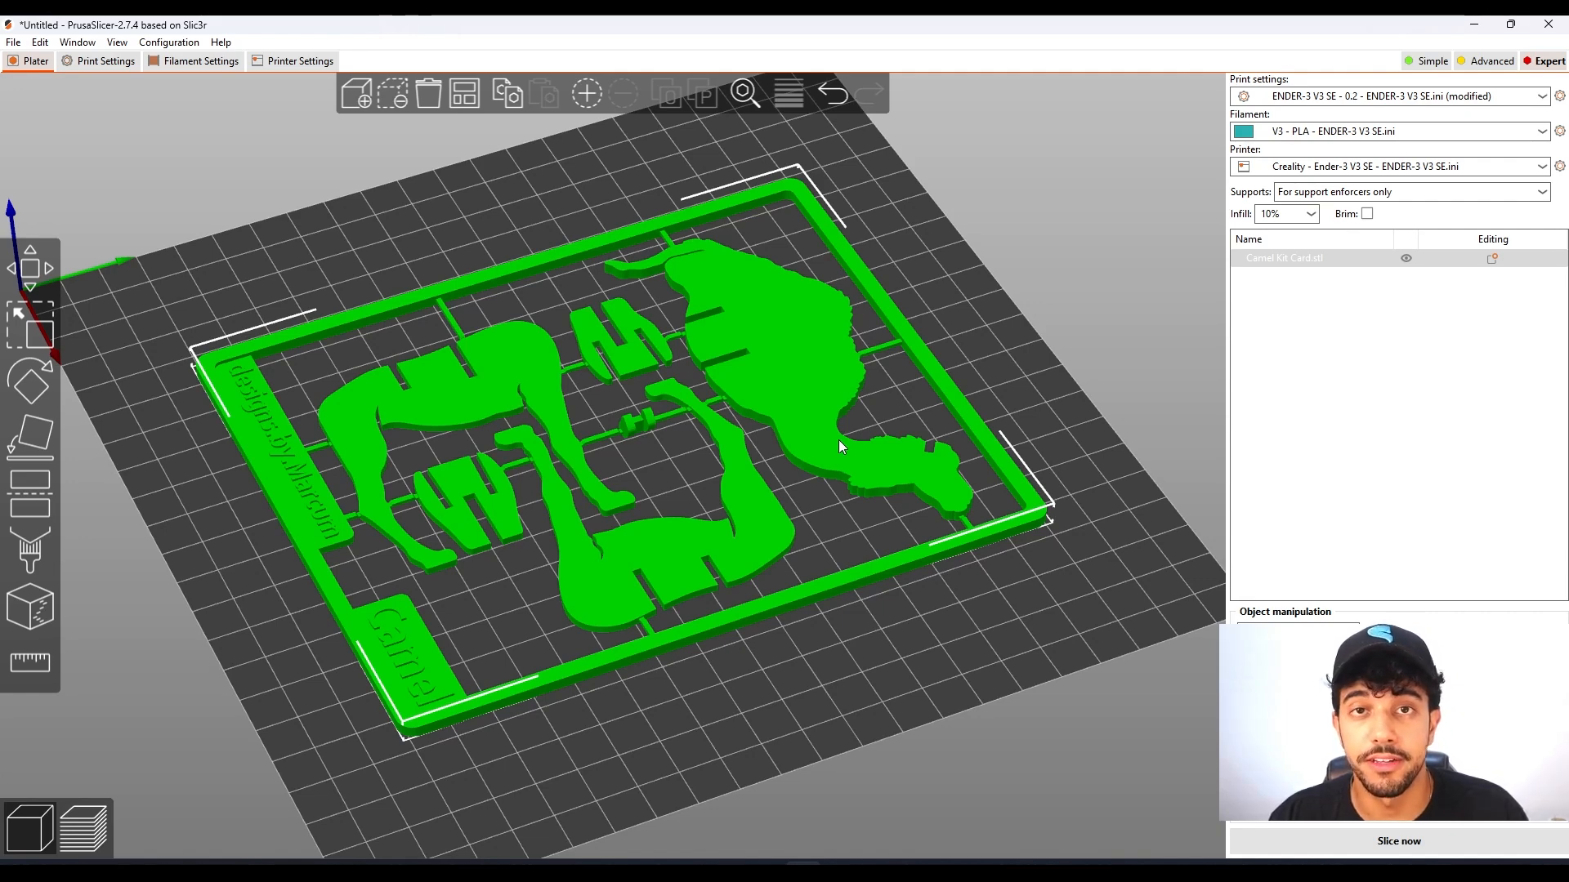
{"action": "left_click_drag", "start_coordinate": [912, 622], "coordinate": [896, 572]}
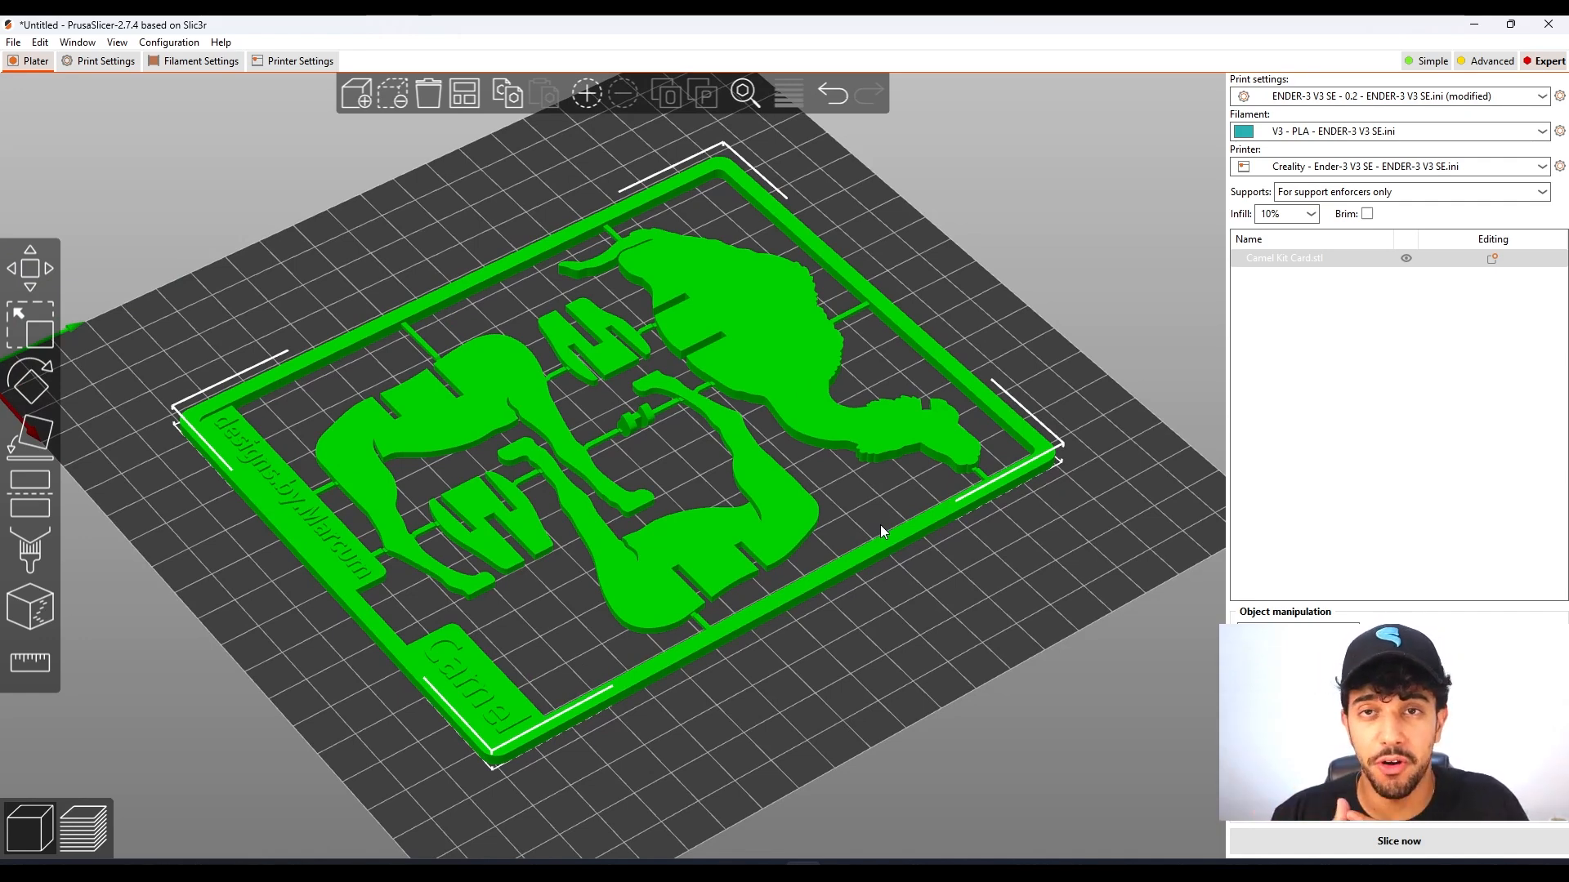
{"action": "left_click_drag", "start_coordinate": [890, 572], "coordinate": [905, 611]}
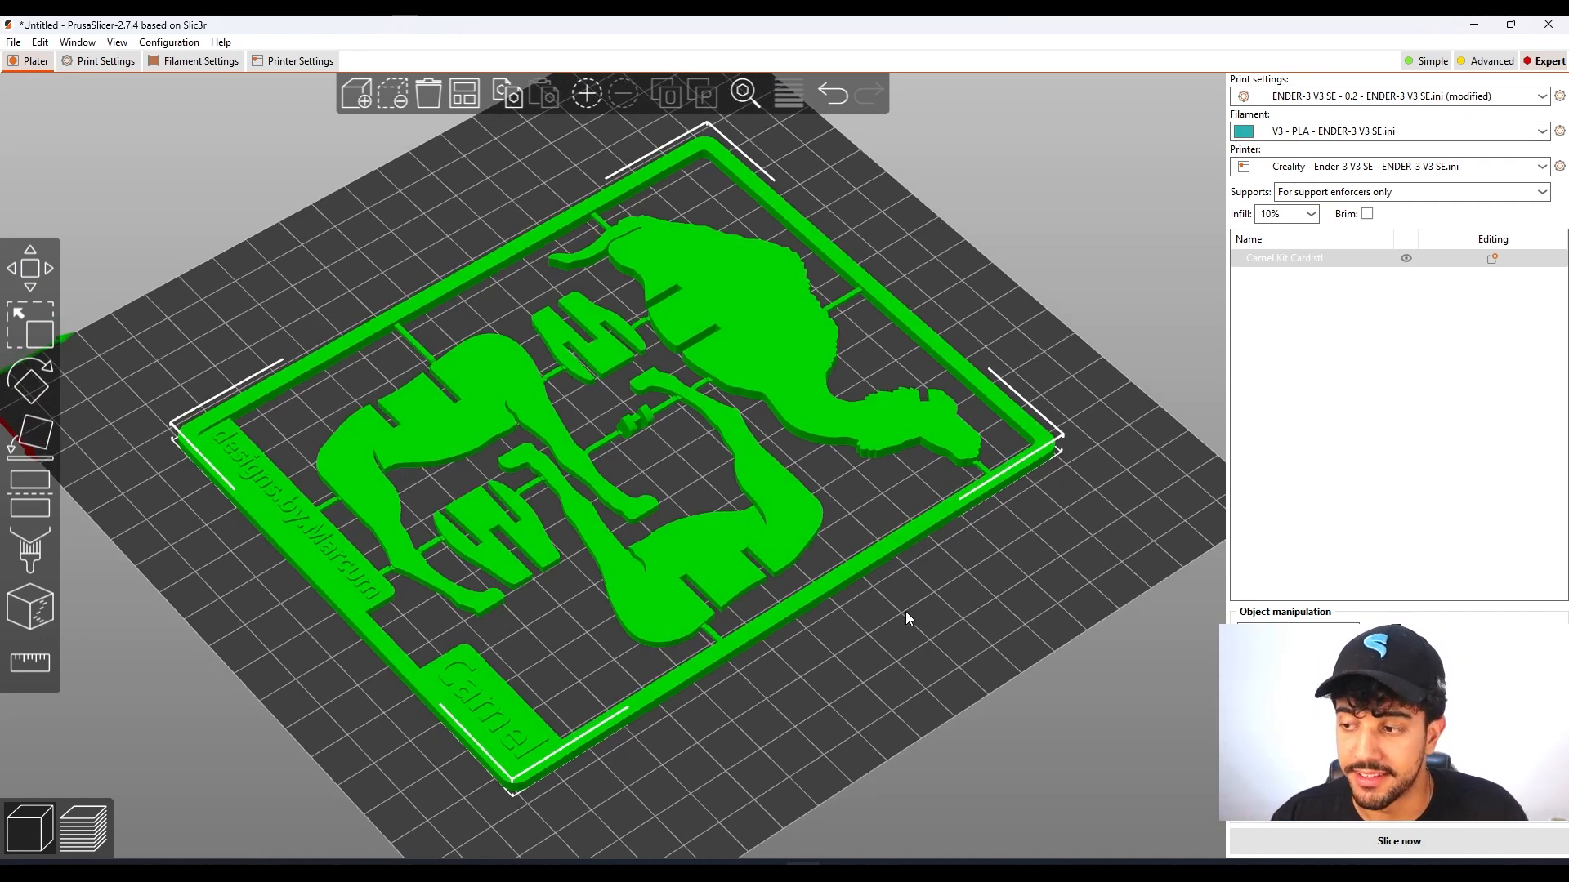
{"action": "mouse_move", "coordinate": [889, 678]}
{"action": "left_mouse_down"}
{"action": "mouse_move", "coordinate": [914, 688]}
{"action": "mouse_move", "coordinate": [883, 683]}
{"action": "left_mouse_up"}
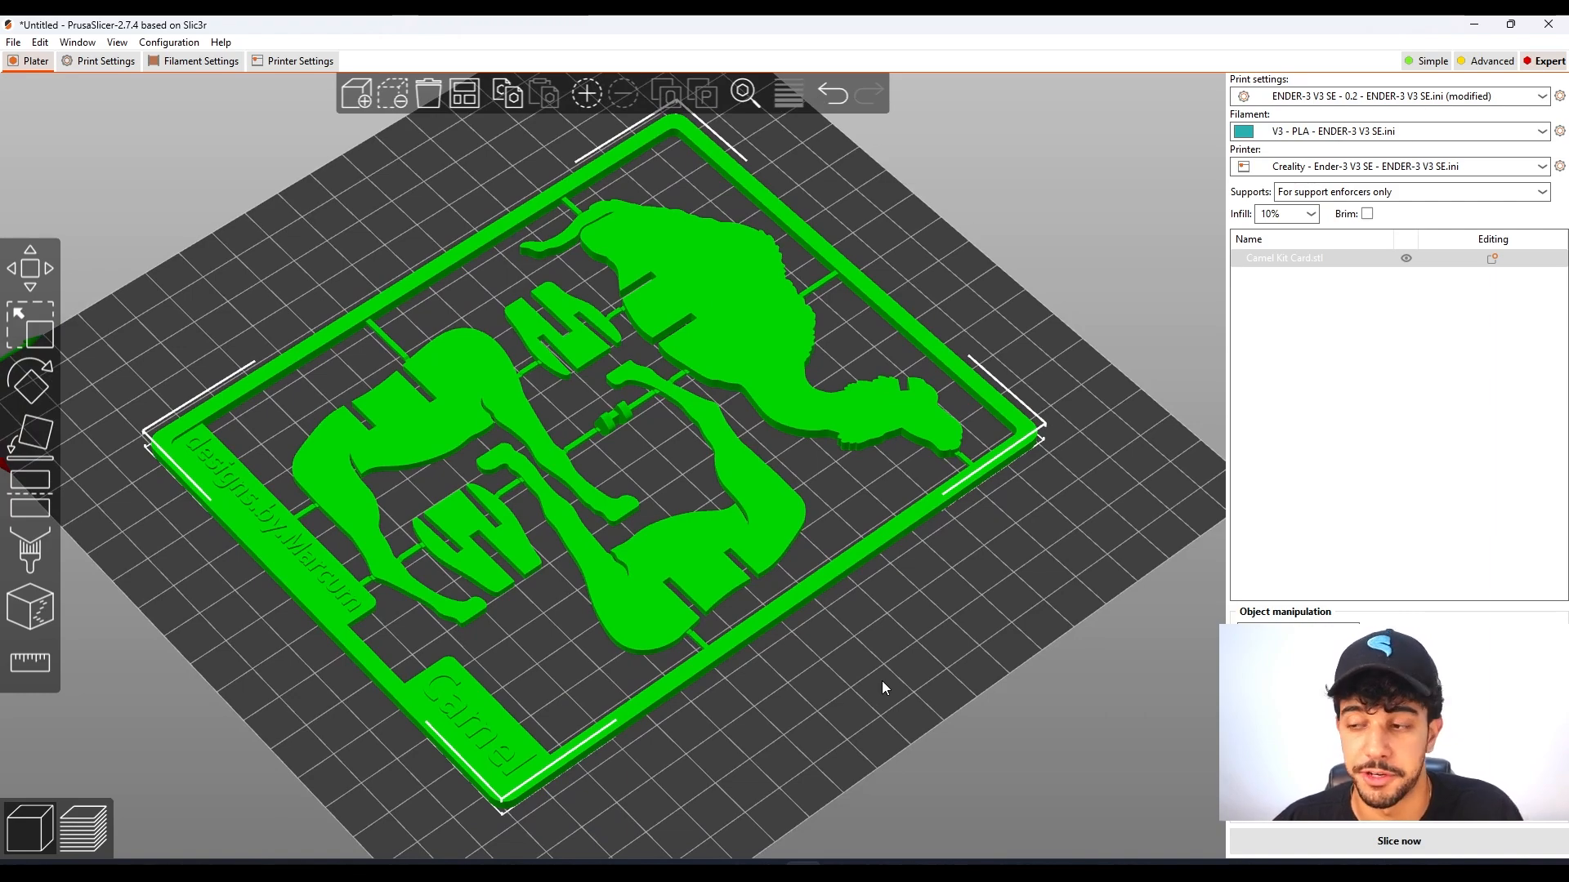
{"action": "left_click_drag", "start_coordinate": [869, 664], "coordinate": [864, 293]}
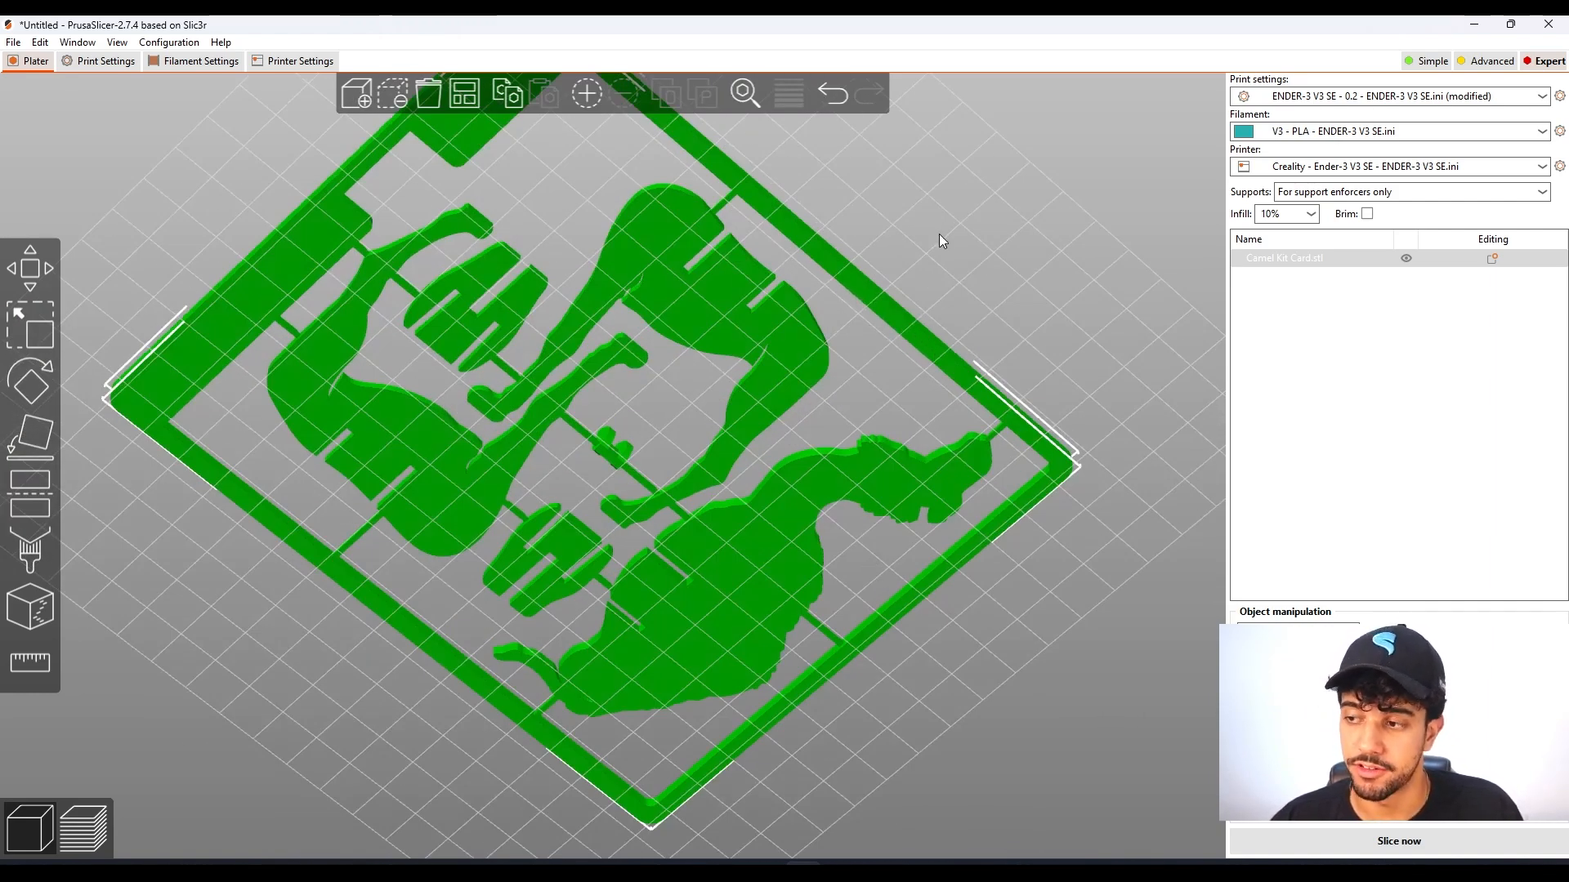
{"action": "left_click_drag", "start_coordinate": [941, 233], "coordinate": [935, 351]}
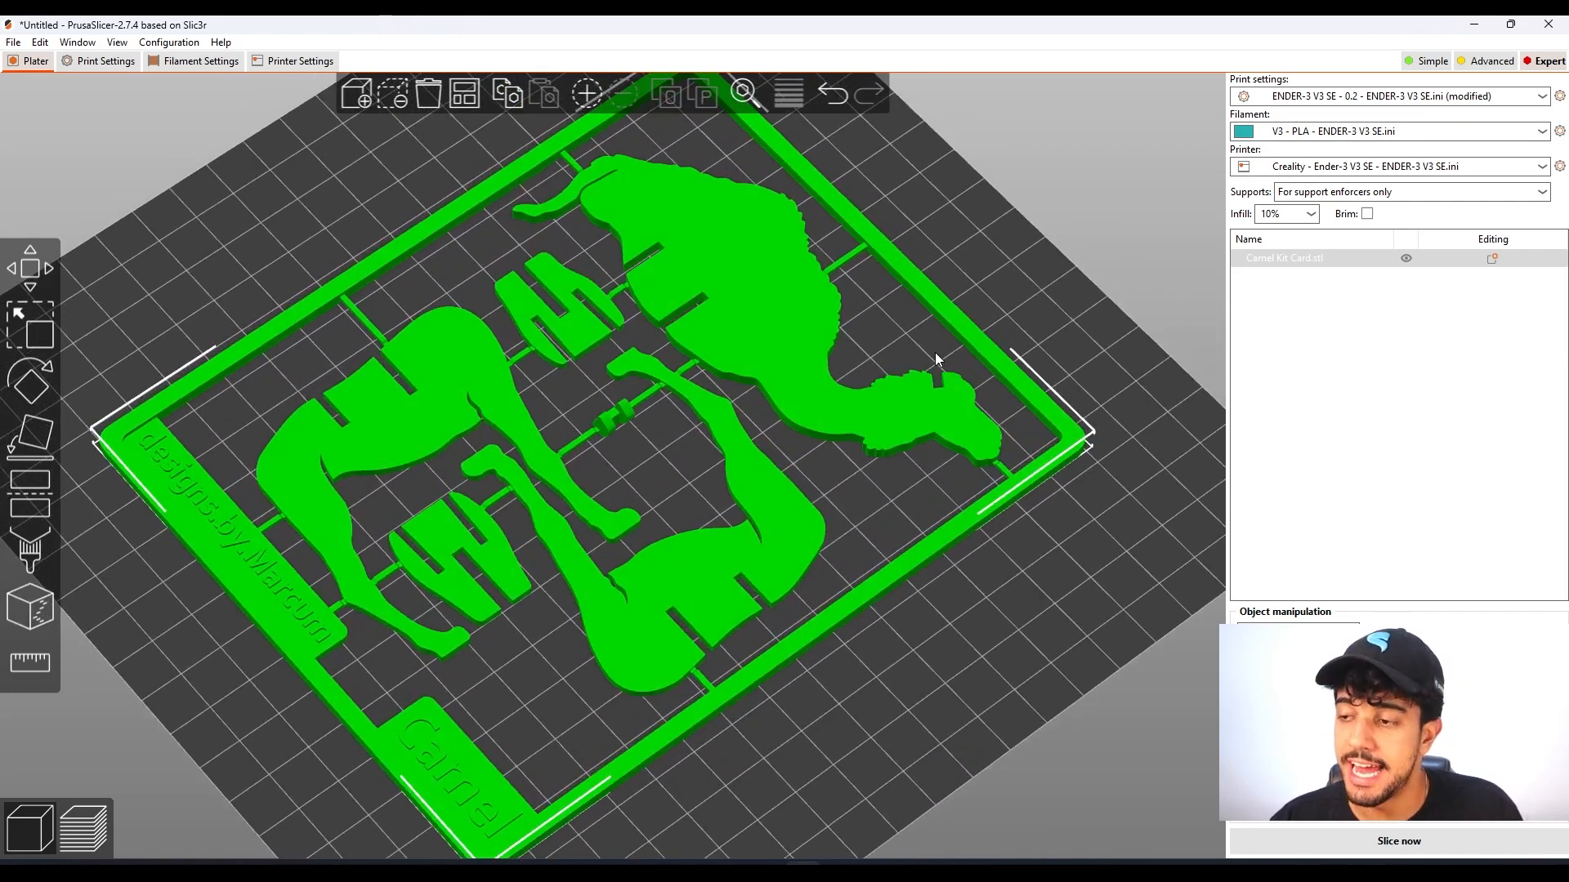
Examine the camel parts, their slots and the connecting sprues up close, as well as the whole card on the bed
{"action": "scroll", "coordinate": [910, 379], "scroll_direction": "up", "scroll_amount": 3}
{"action": "scroll", "coordinate": [849, 490], "scroll_direction": "down", "scroll_amount": 3}
{"action": "middle_click_drag", "start_coordinate": [932, 650], "coordinate": [936, 680]}
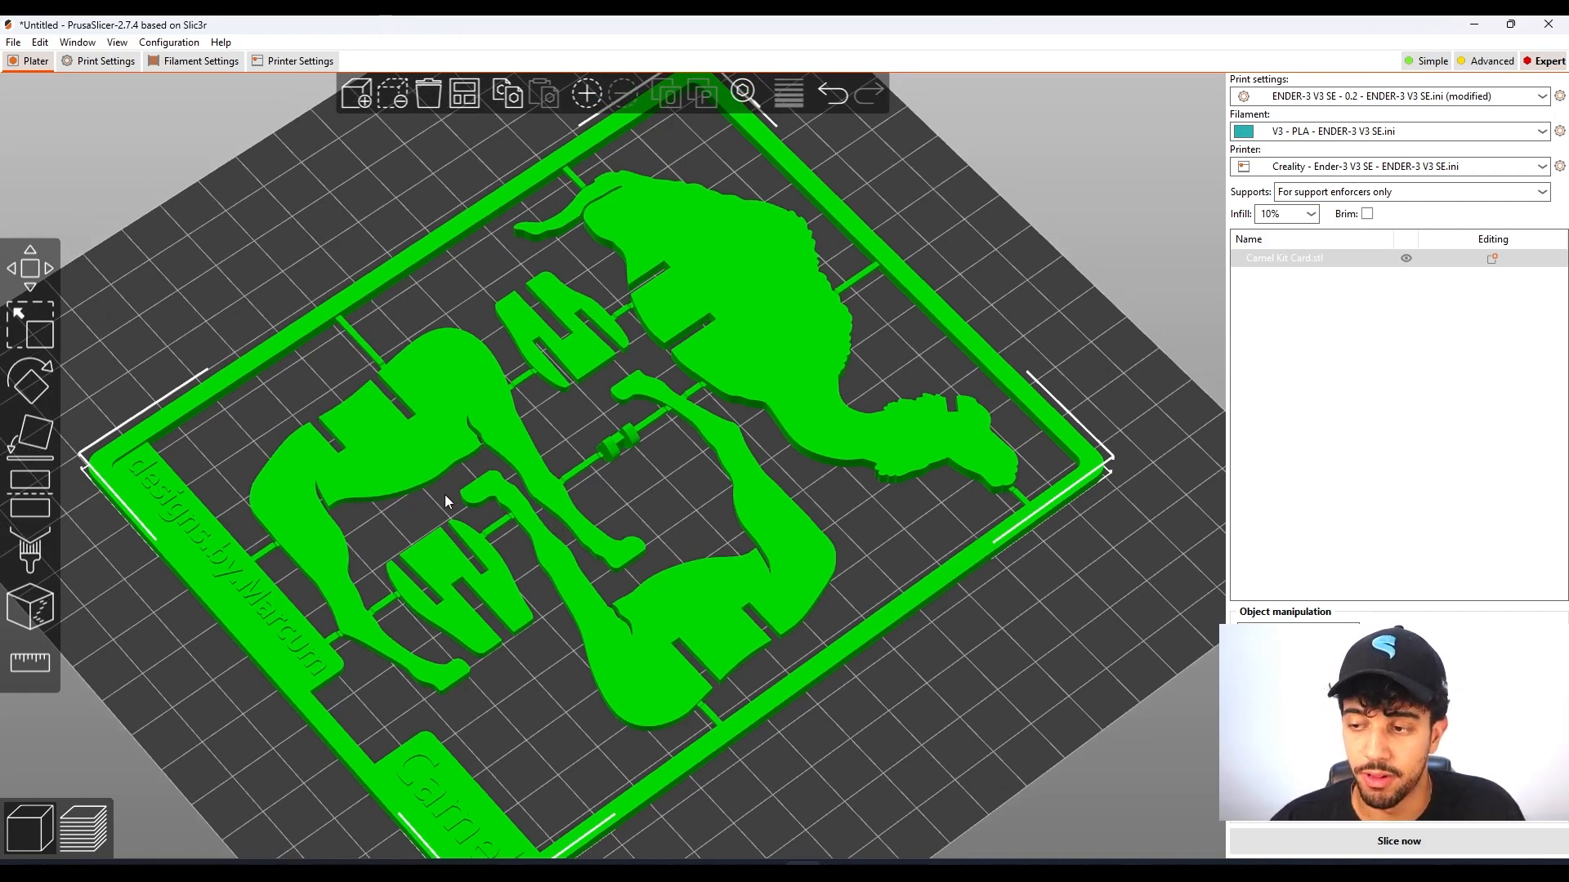
{"action": "scroll", "coordinate": [445, 493], "scroll_direction": "up", "scroll_amount": 3}
{"action": "scroll", "coordinate": [736, 528], "scroll_direction": "up", "scroll_amount": 2}
{"action": "middle_click_drag", "start_coordinate": [735, 528], "coordinate": [727, 538]}
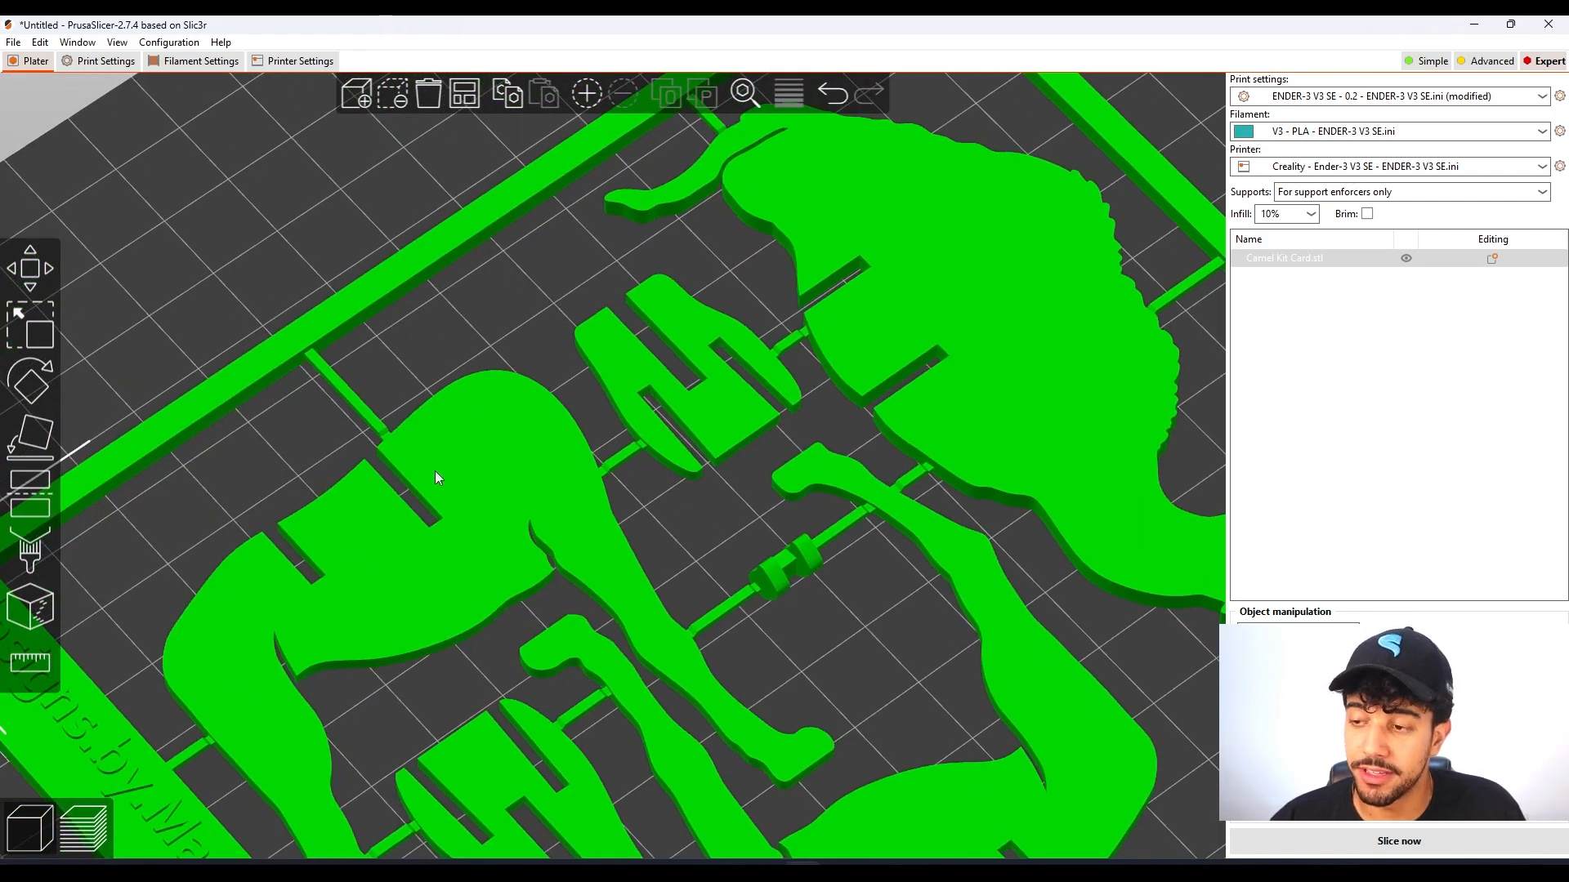
{"action": "scroll", "coordinate": [518, 478], "scroll_direction": "down", "scroll_amount": 5}
{"action": "scroll", "coordinate": [879, 645], "scroll_direction": "down", "scroll_amount": 2}
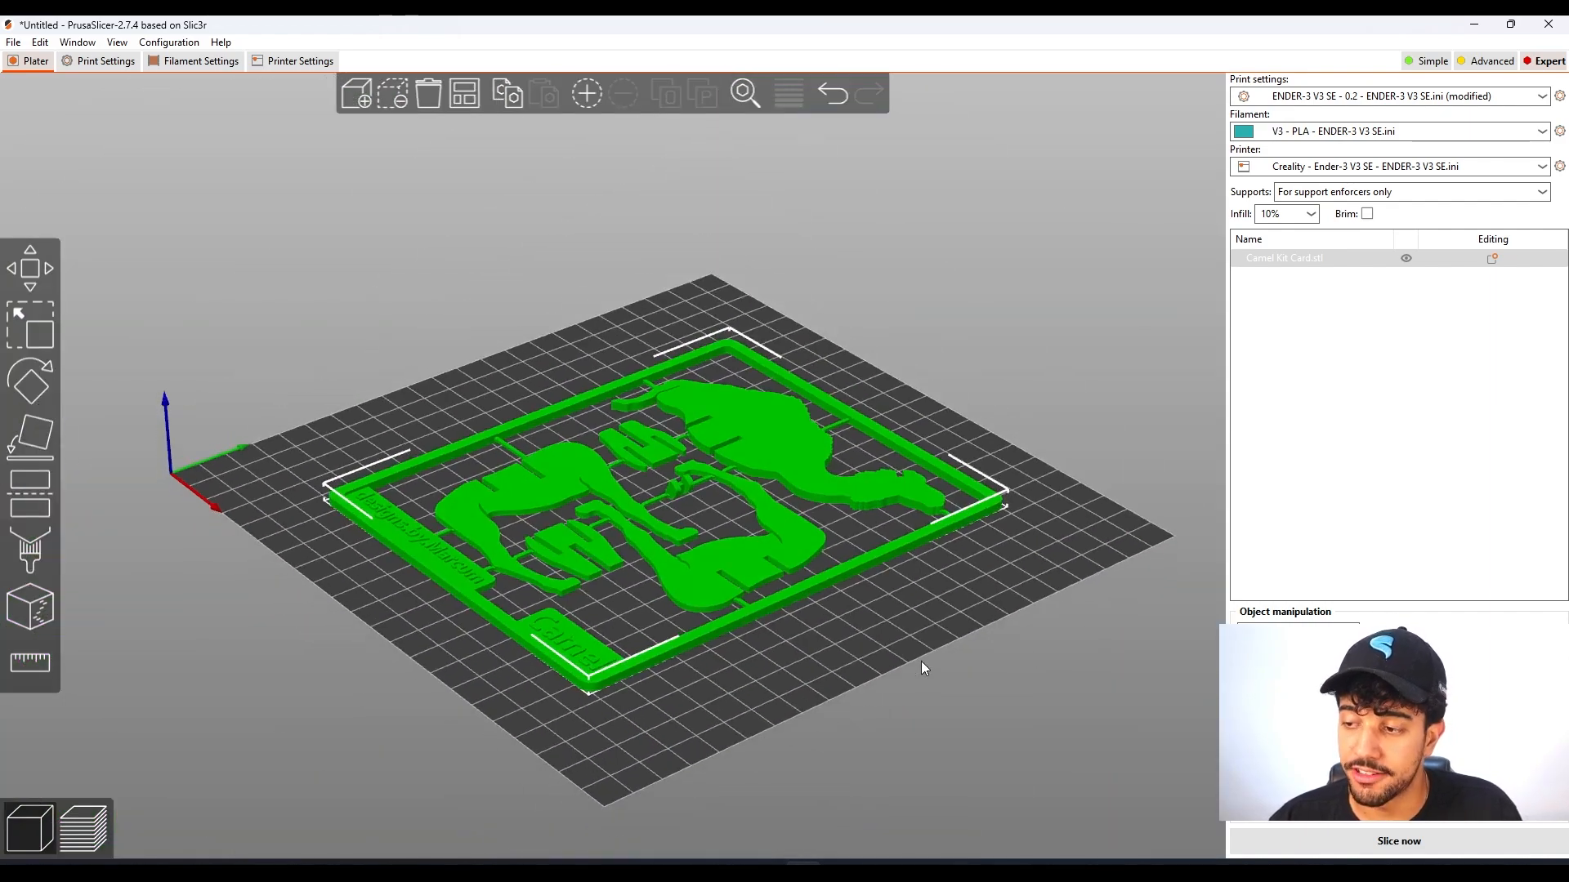
{"action": "scroll", "coordinate": [776, 478], "scroll_direction": "up", "scroll_amount": 2}
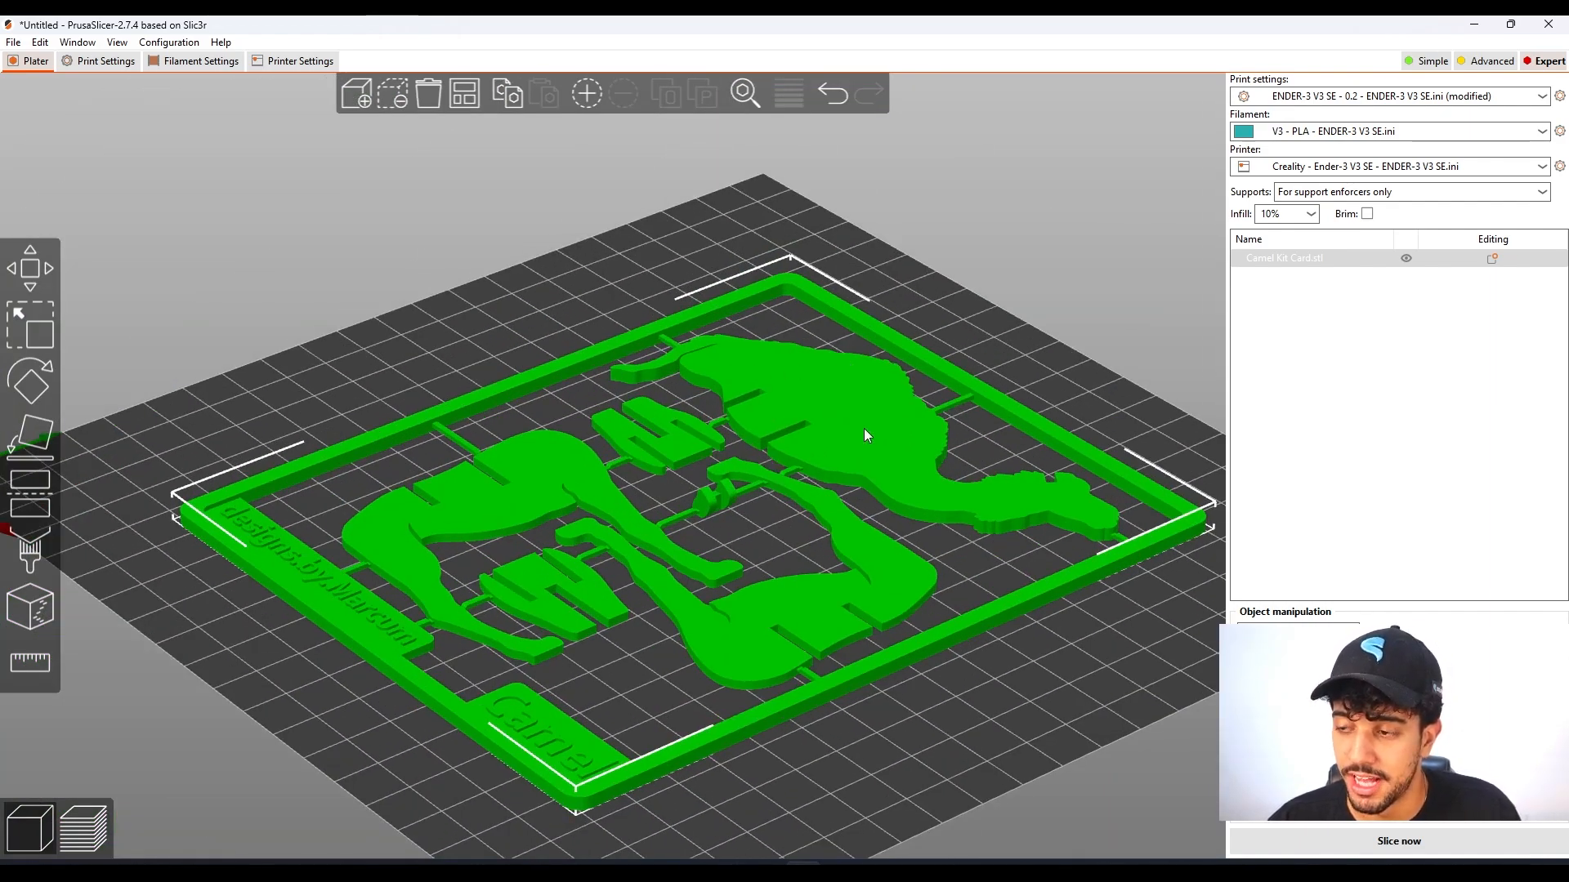
{"action": "scroll", "coordinate": [981, 713], "scroll_direction": "down", "scroll_amount": 2}
{"action": "left_click_drag", "start_coordinate": [980, 713], "coordinate": [781, 603]}
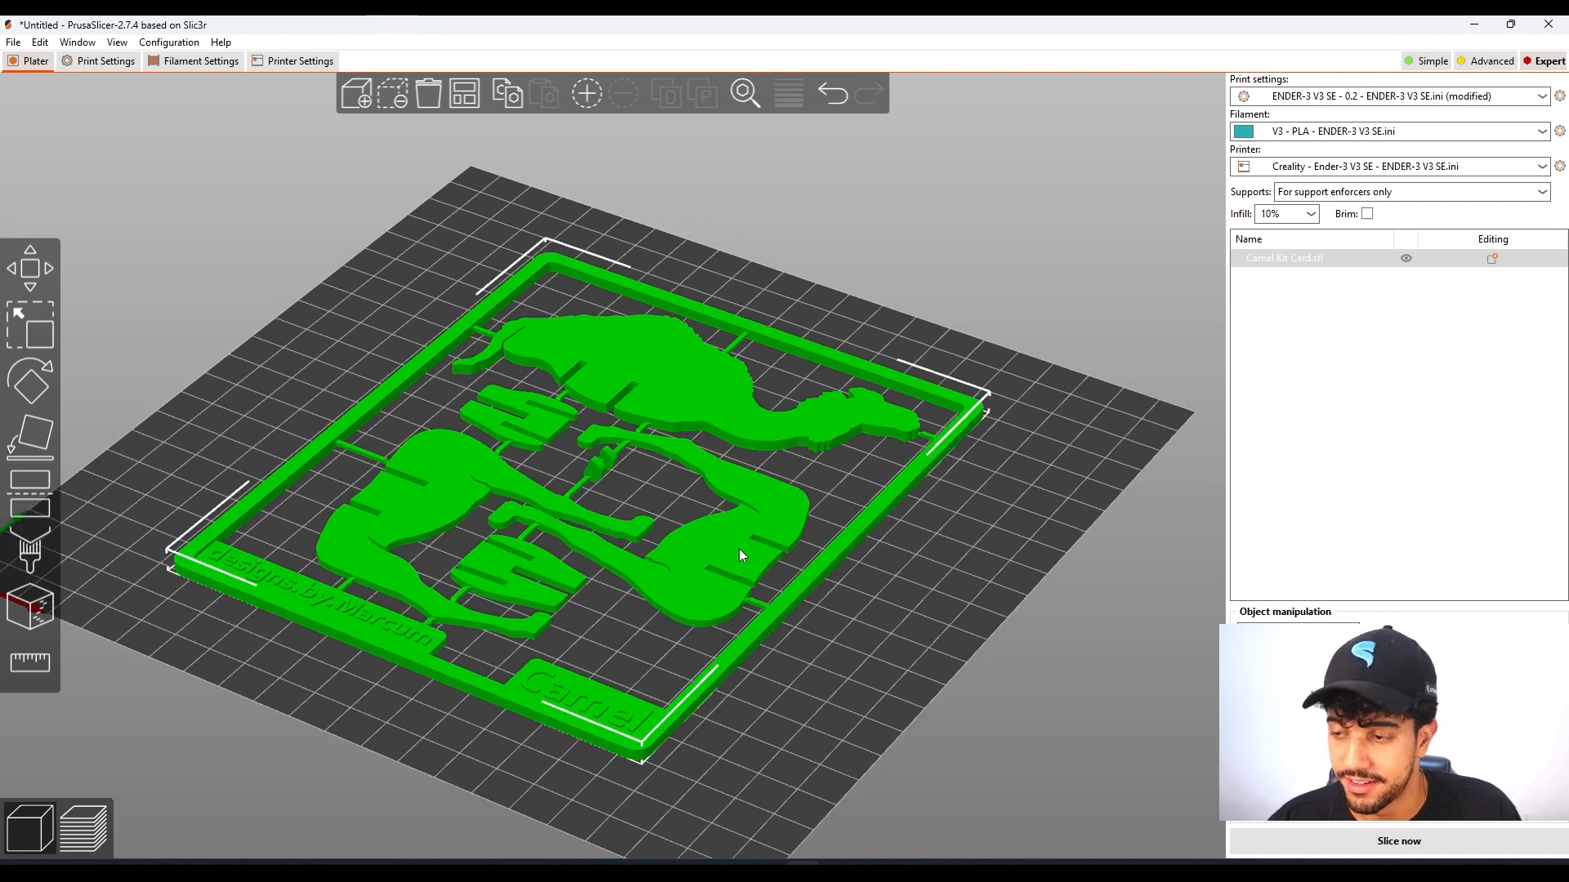
{"action": "left_click_drag", "start_coordinate": [724, 541], "coordinate": [866, 663]}
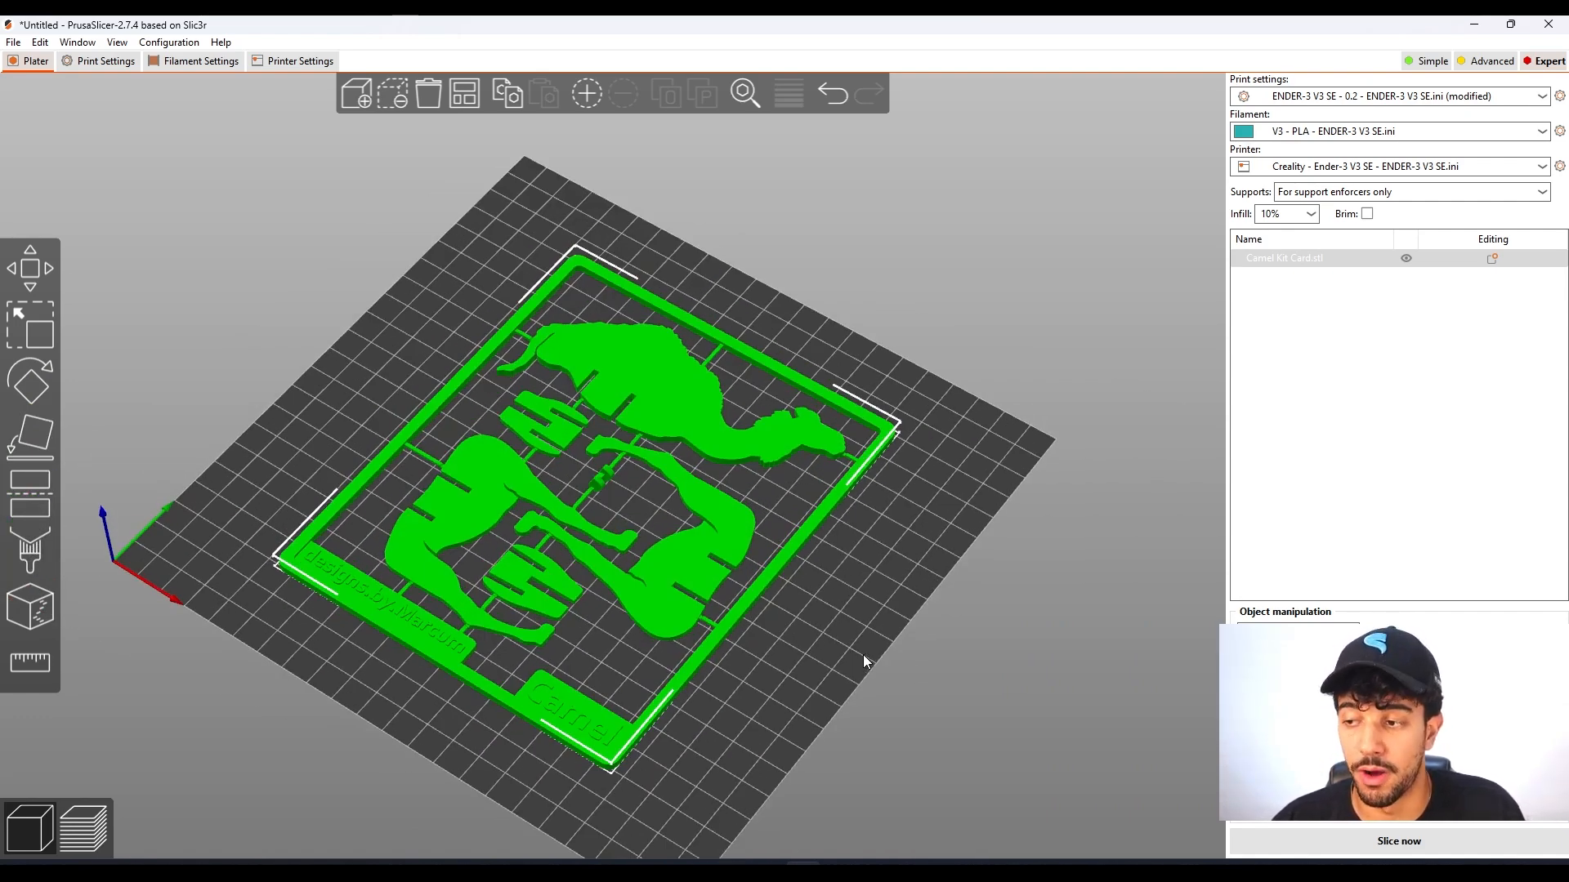
Turn off support material generation in the print settings
{"action": "left_click", "coordinate": [98, 60]}
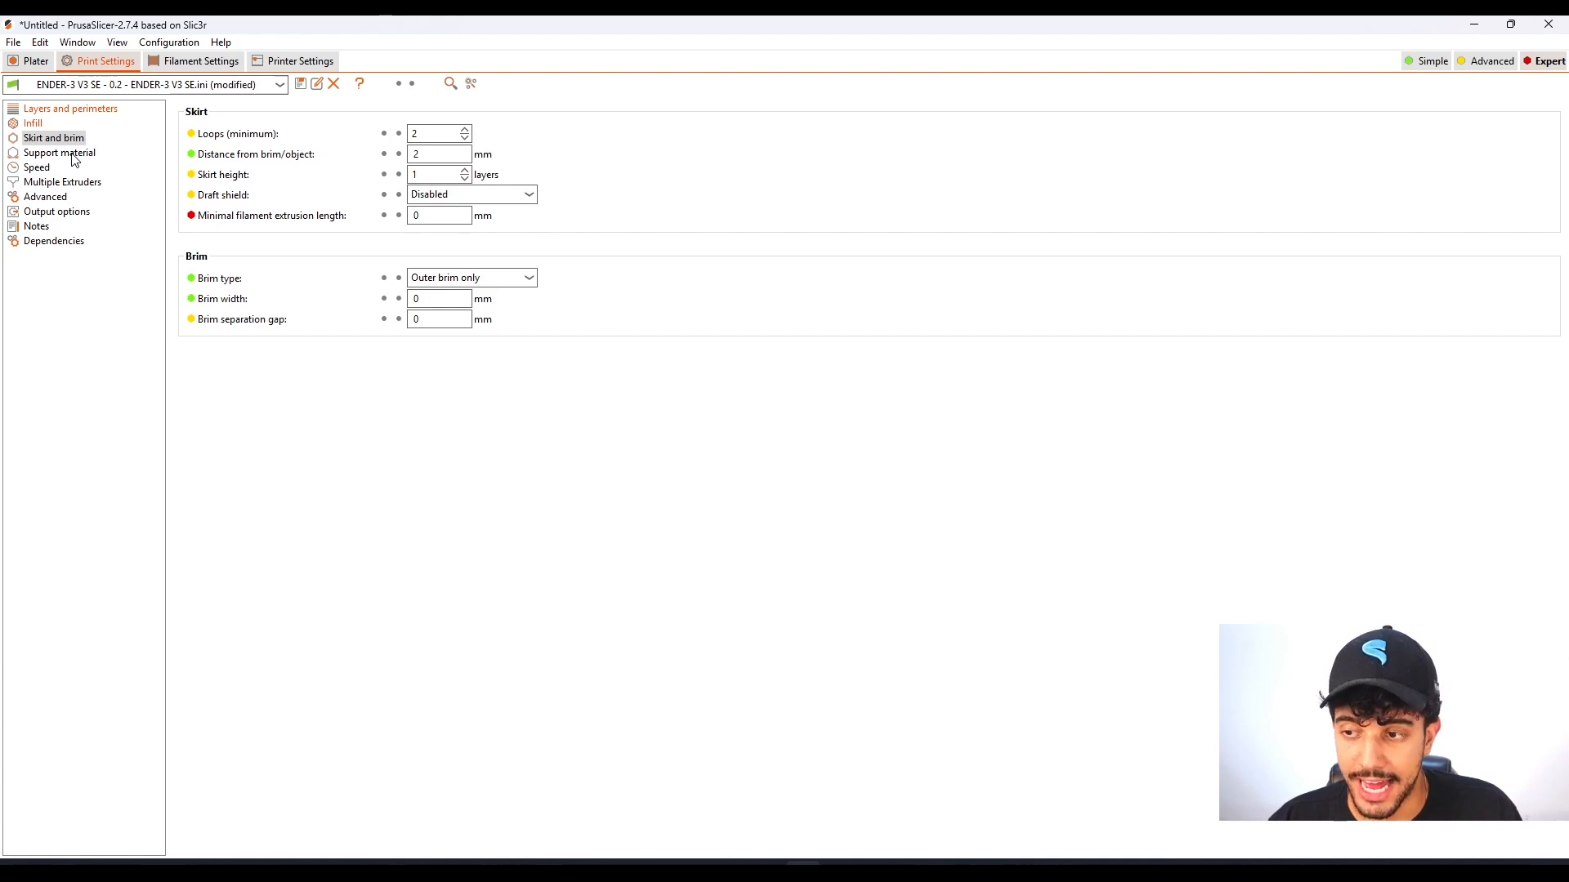
{"action": "left_click", "coordinate": [31, 60]}
{"action": "scroll", "coordinate": [546, 410], "scroll_direction": "up", "scroll_amount": 6}
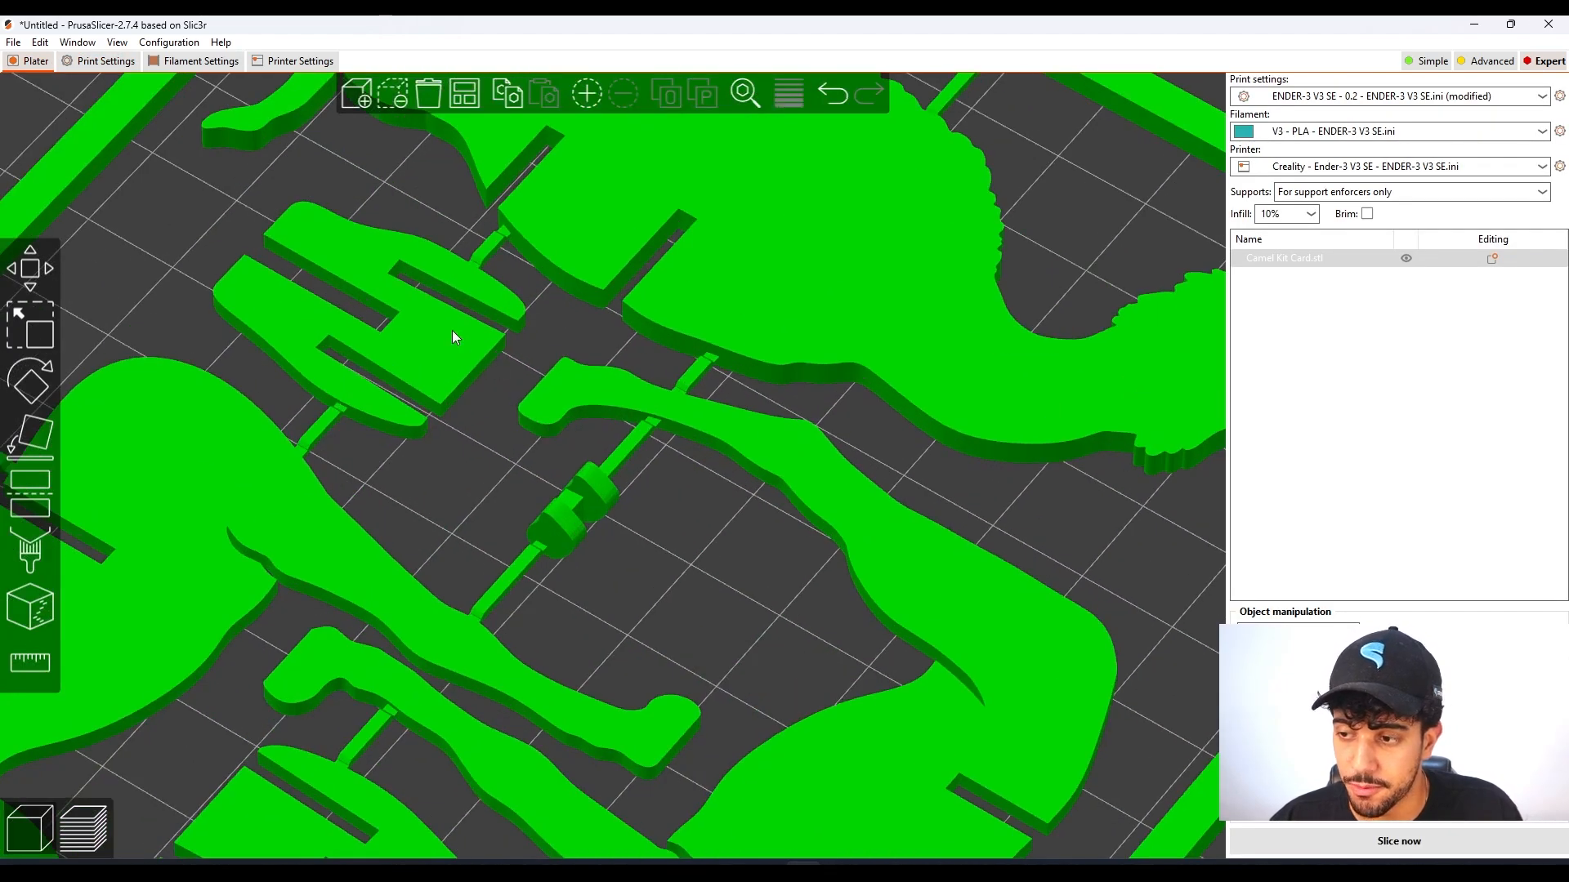
{"action": "scroll", "coordinate": [503, 326], "scroll_direction": "down", "scroll_amount": 8}
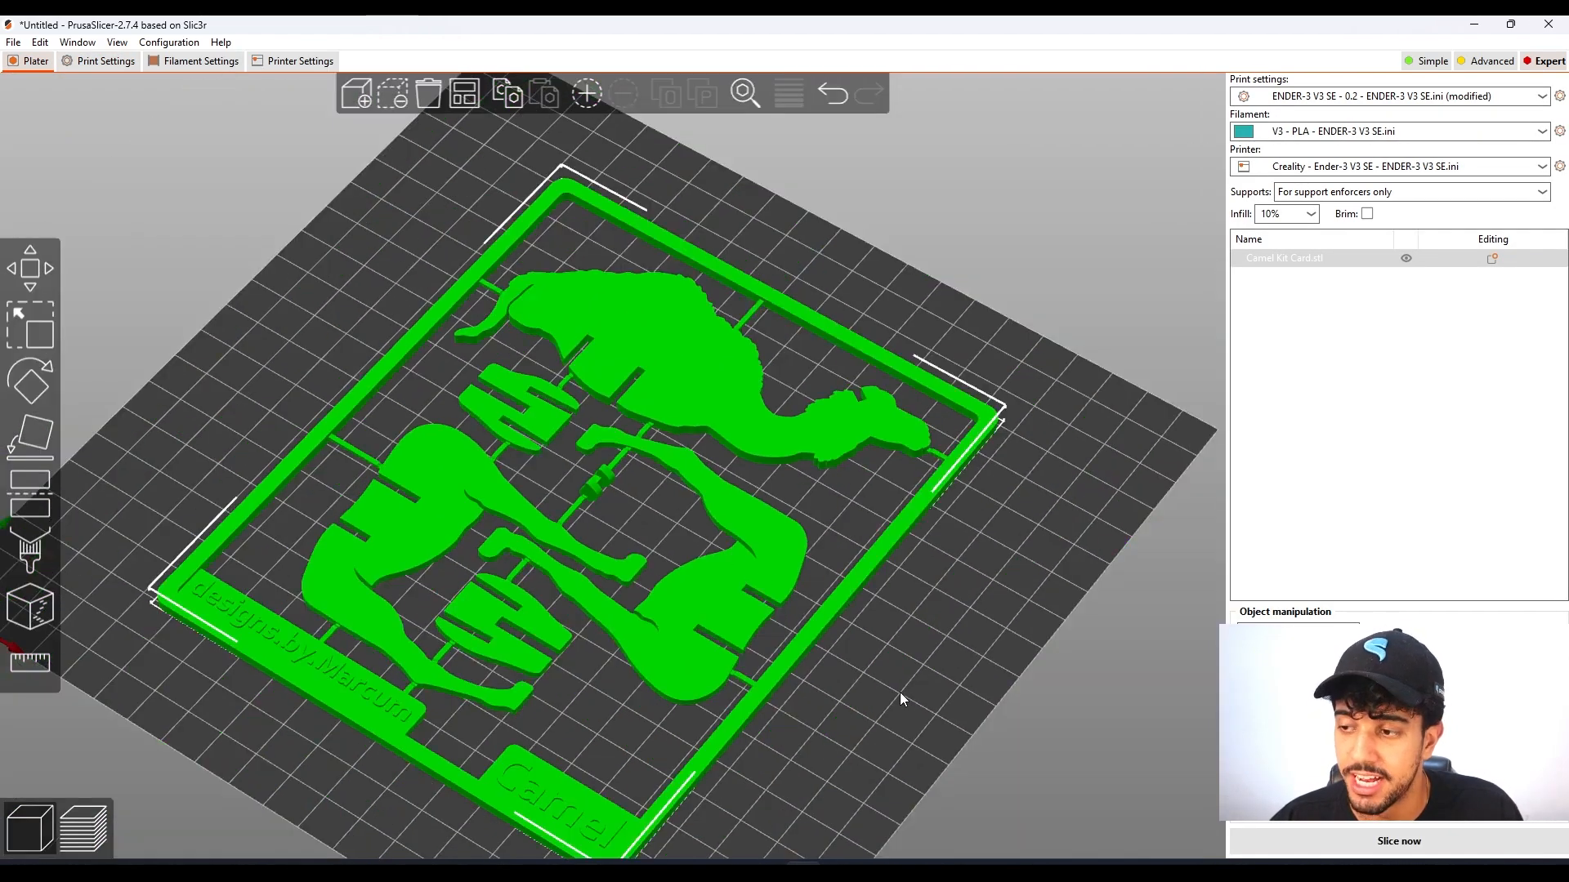
{"action": "left_click", "coordinate": [122, 61]}
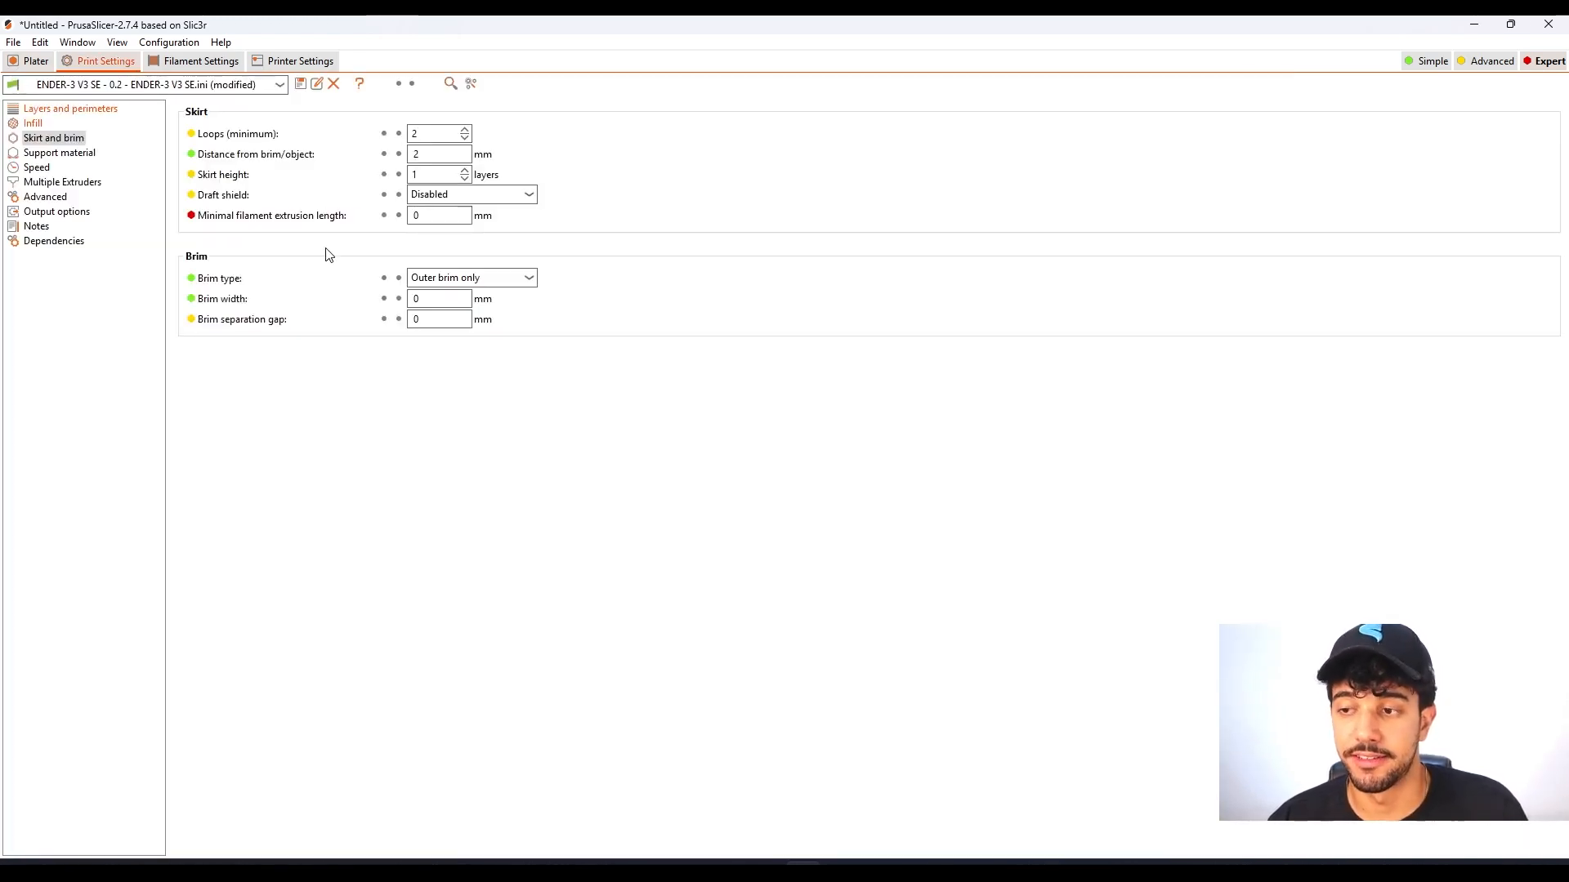
{"action": "left_click", "coordinate": [70, 155]}
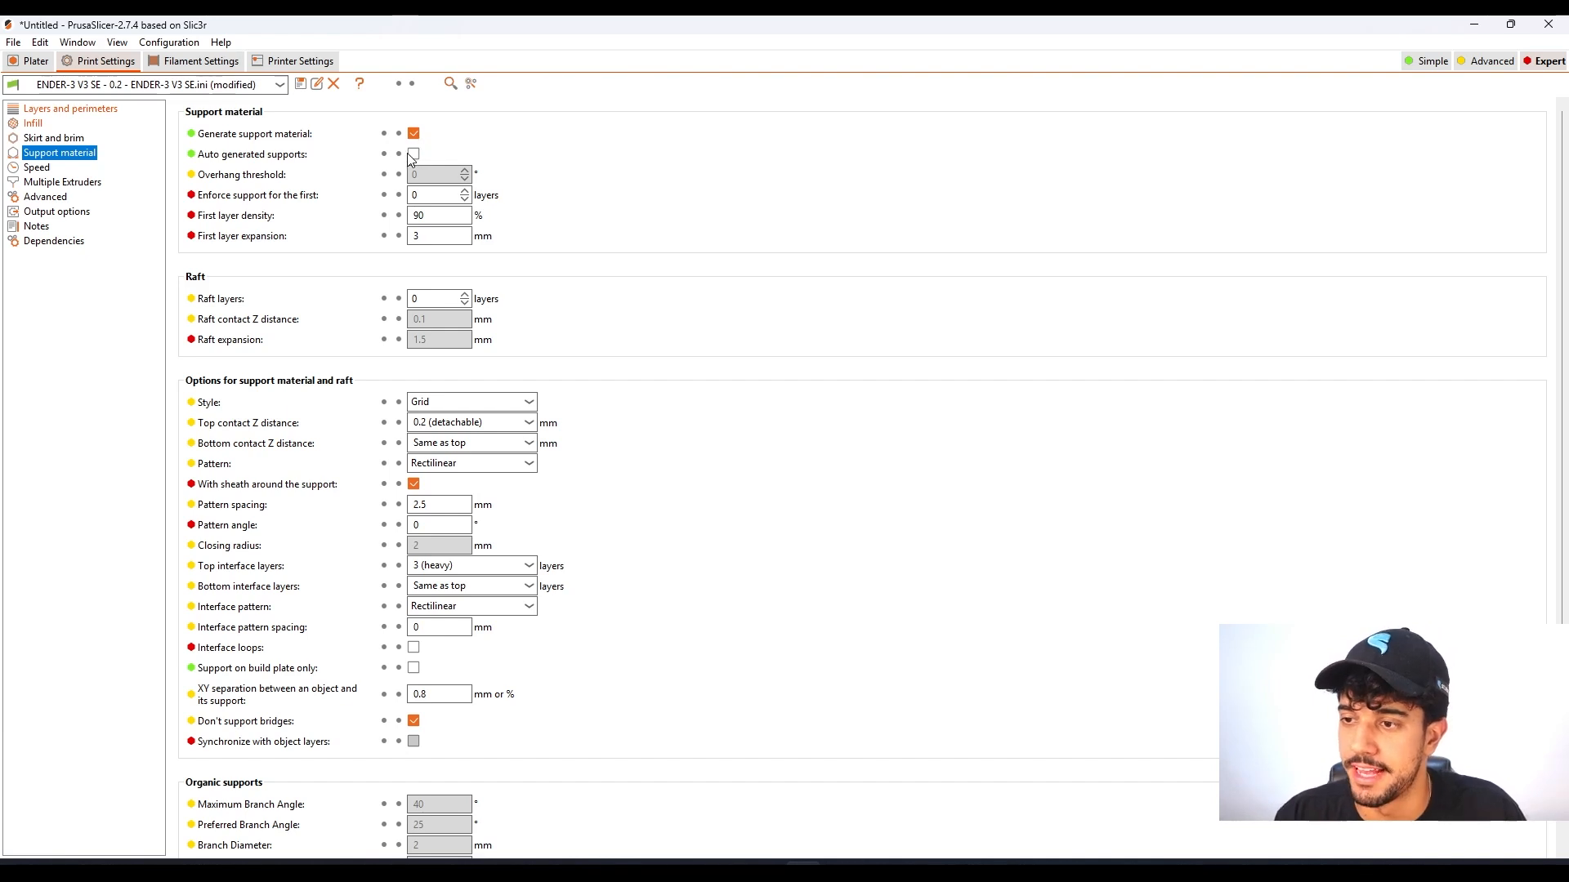
{"action": "mouse_move", "coordinate": [411, 158]}
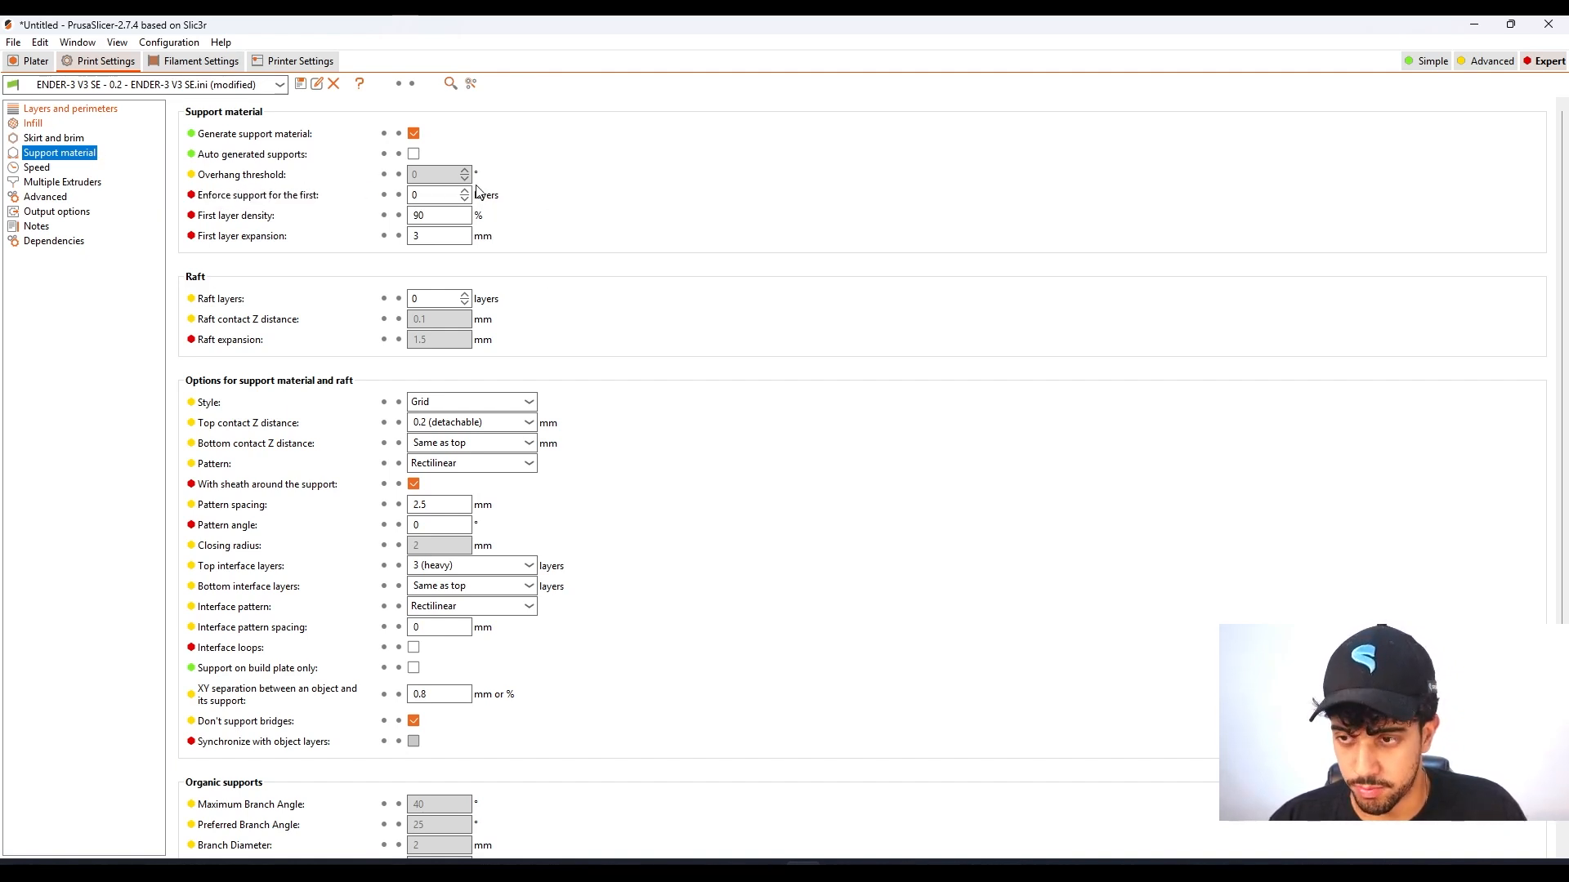
{"action": "left_click", "coordinate": [413, 135]}
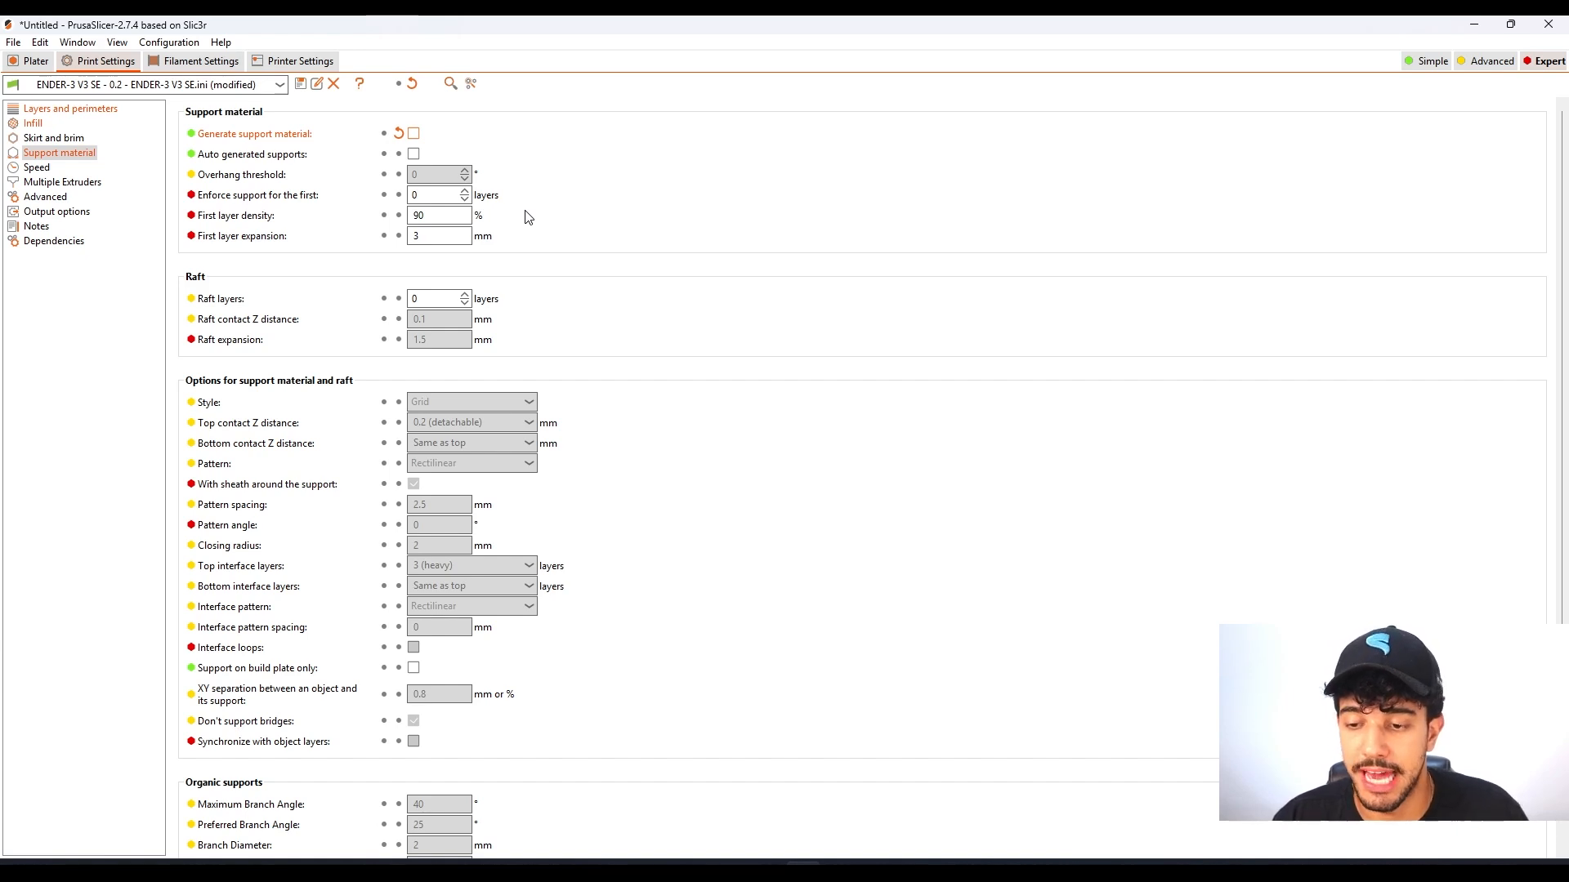
Review the speeds for print moves and the first layer speed
{"action": "left_click", "coordinate": [58, 169]}
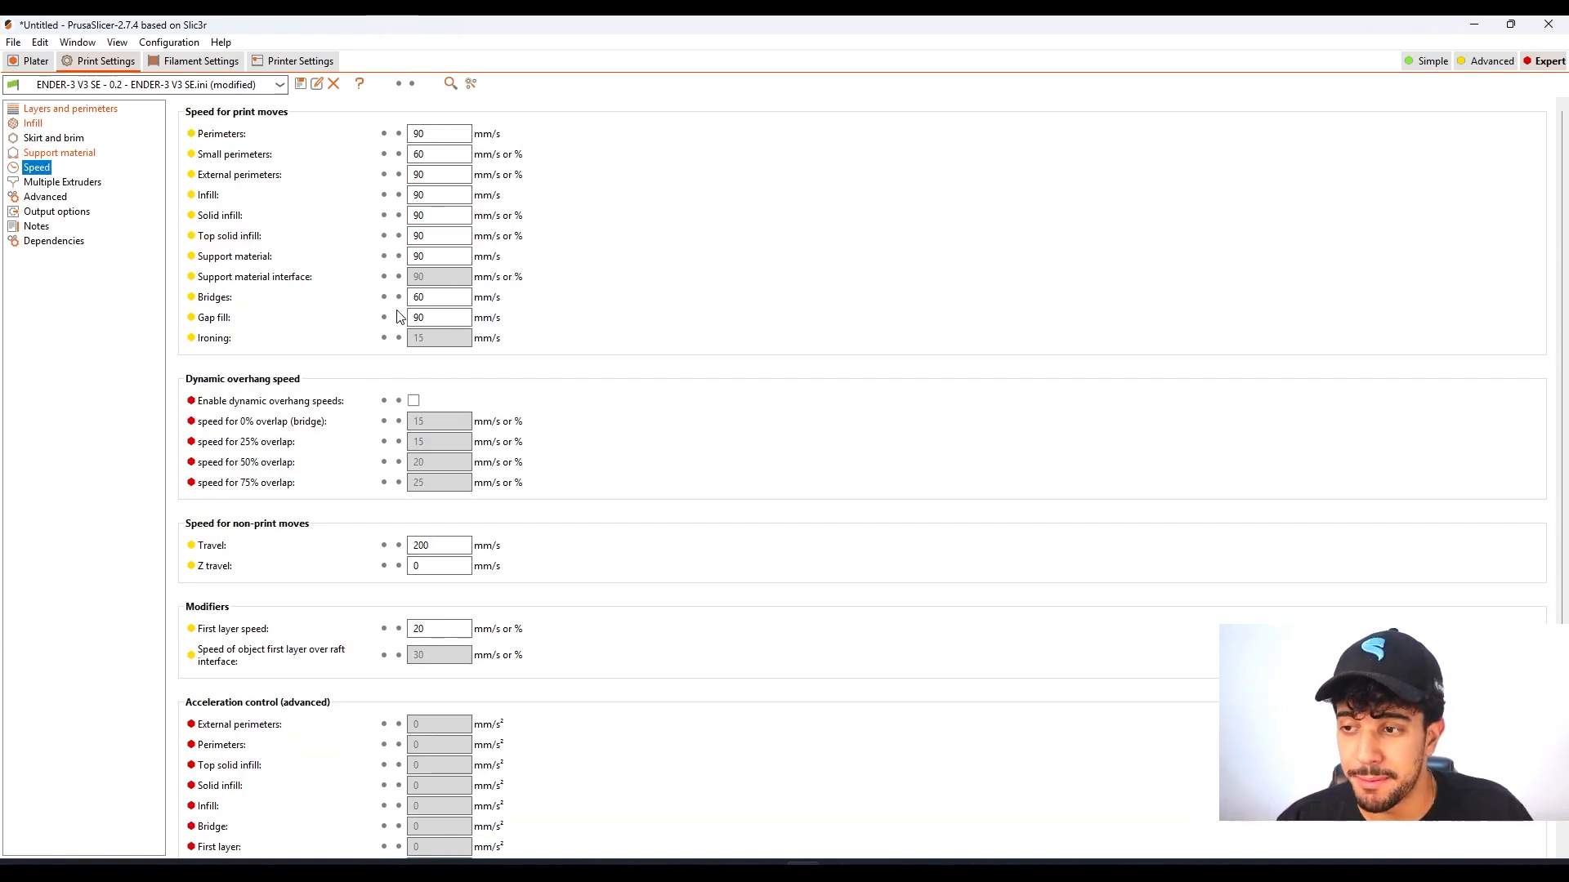
{"action": "mouse_move", "coordinate": [418, 319]}
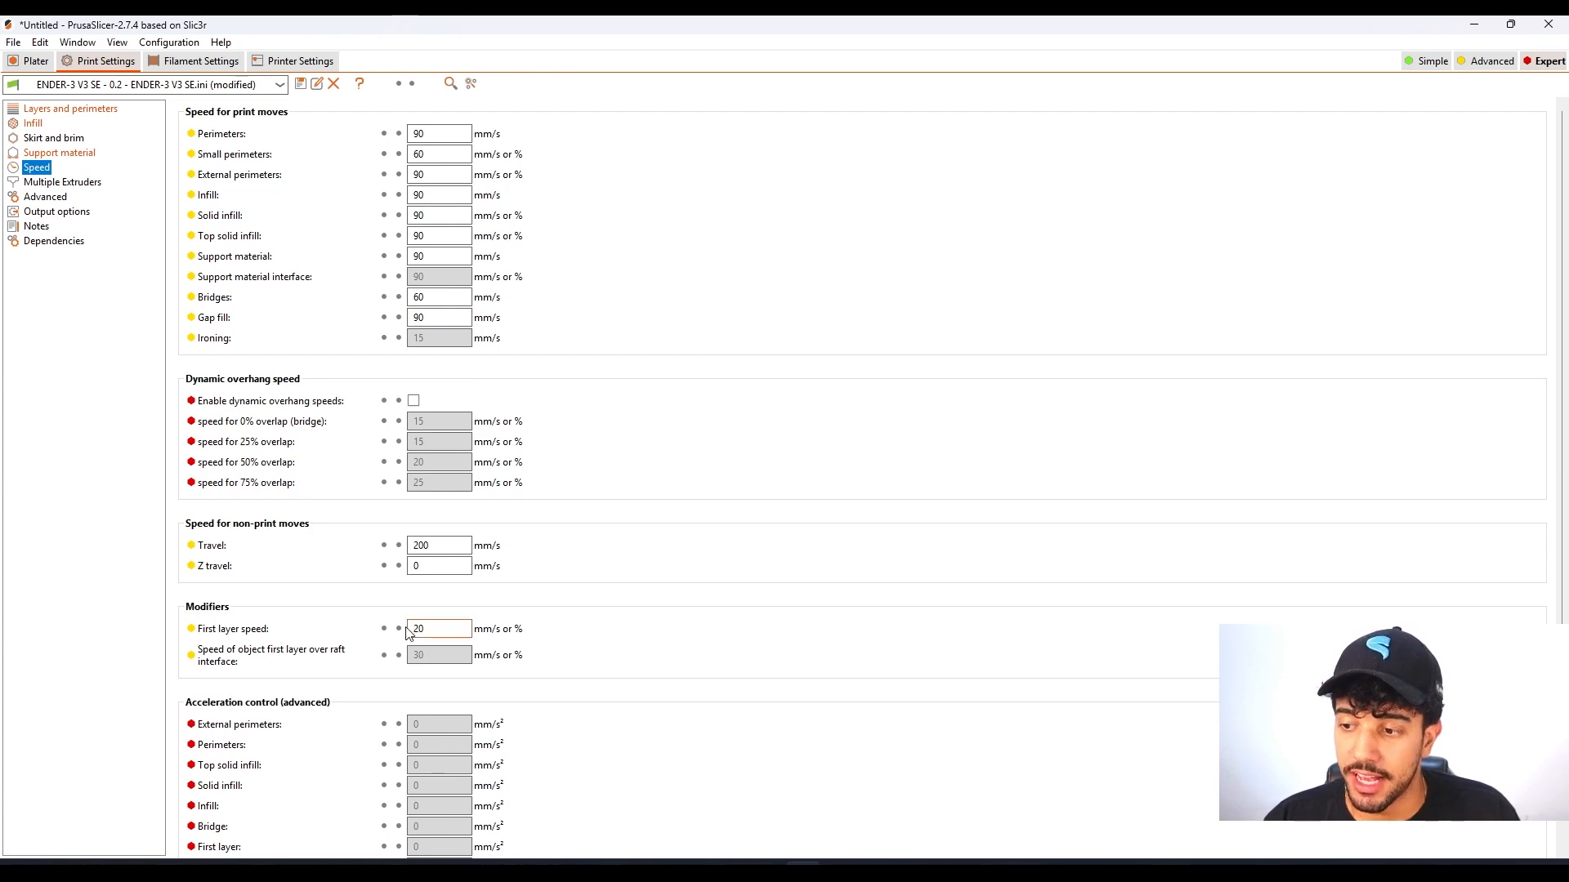
{"action": "mouse_move", "coordinate": [439, 635]}
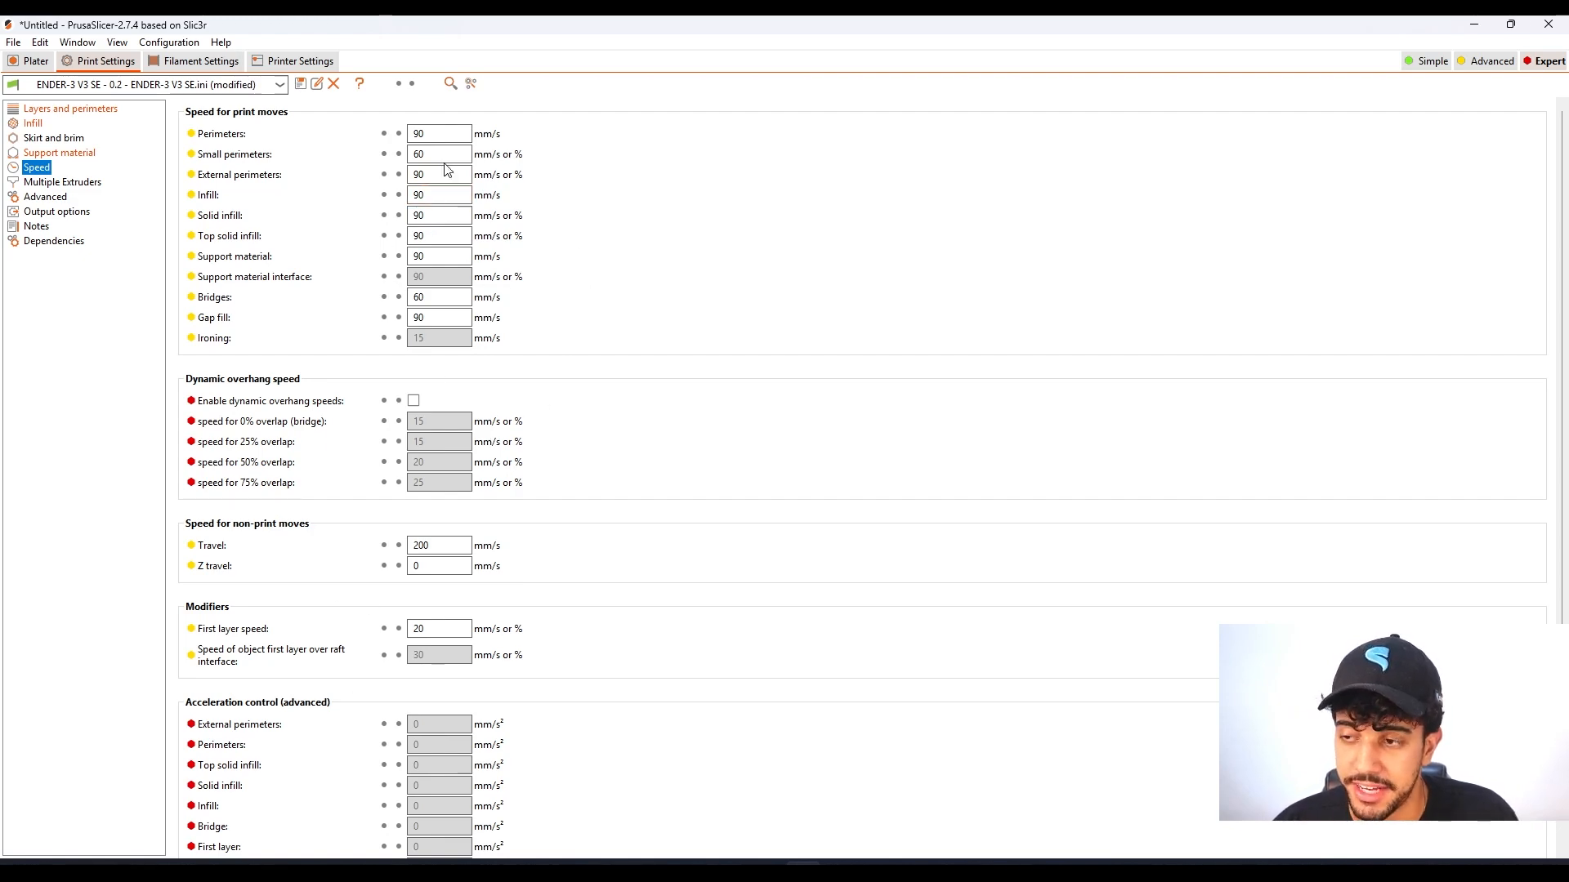
Slice the camel kit card and inspect the resulting toolpath preview by feature type
{"action": "left_click", "coordinate": [36, 63]}
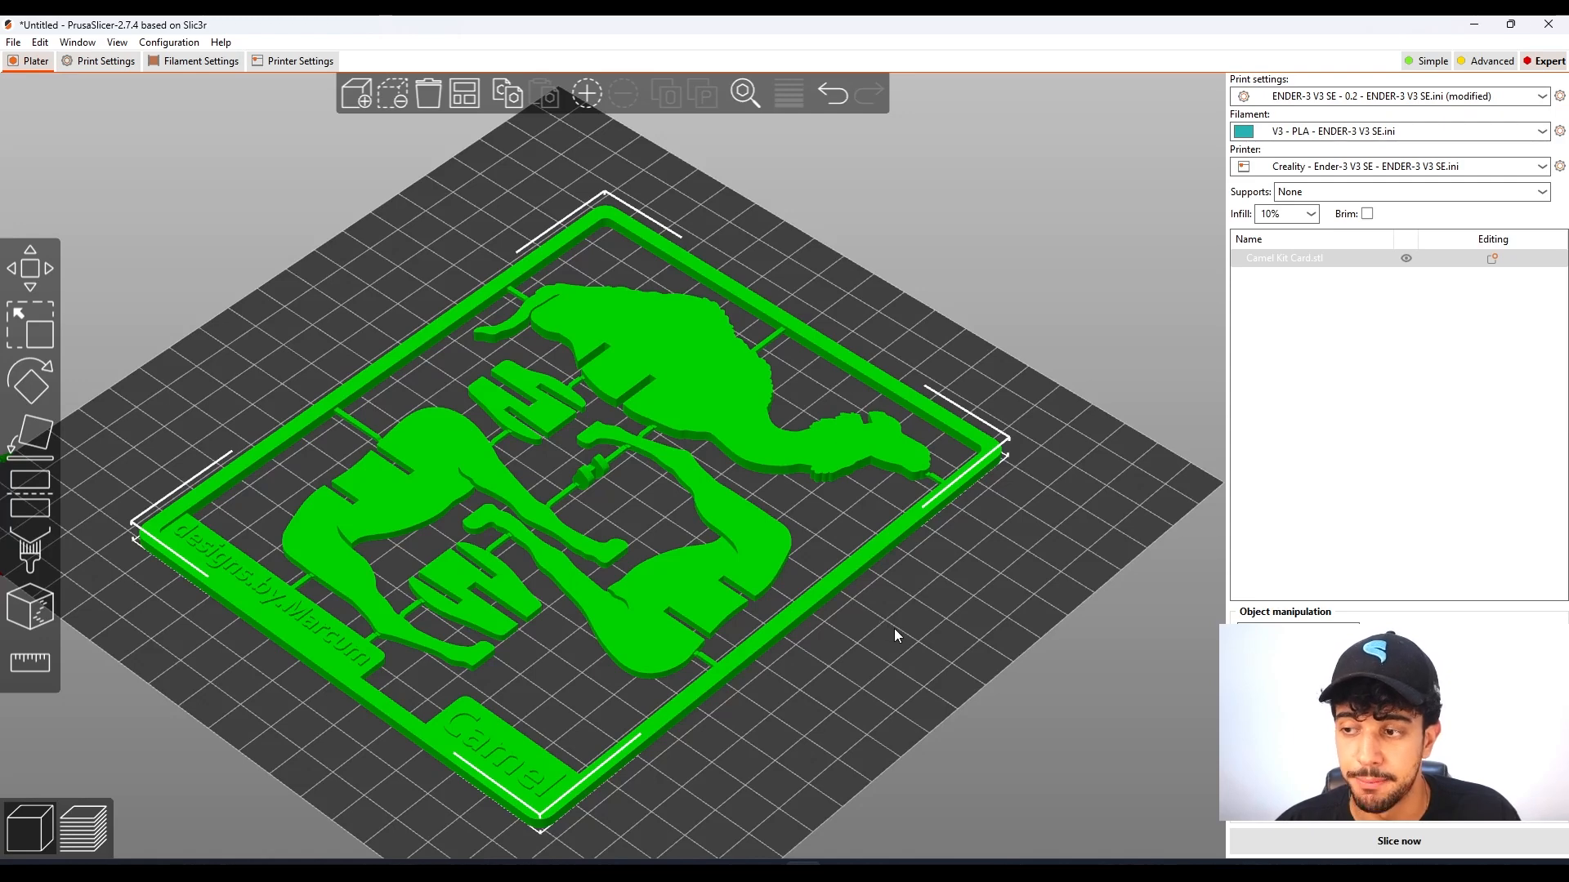
{"action": "middle_click_drag", "start_coordinate": [986, 662], "coordinate": [983, 627]}
{"action": "left_click", "coordinate": [990, 635]}
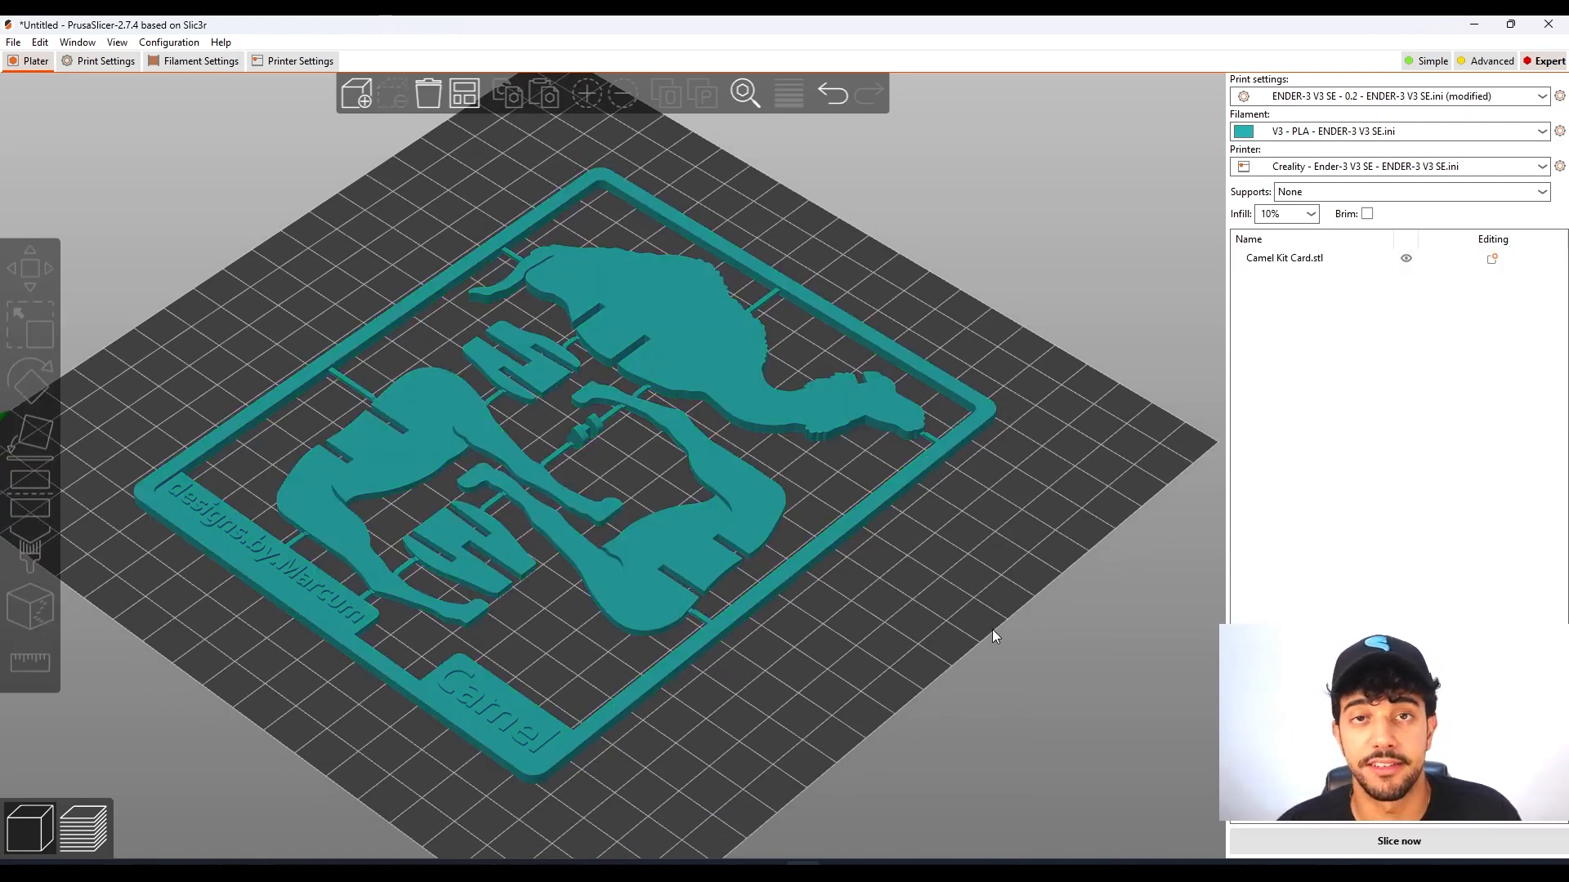
{"action": "key", "text": "ctrl+r"}
{"action": "middle_click_drag", "start_coordinate": [899, 584], "coordinate": [539, 500]}
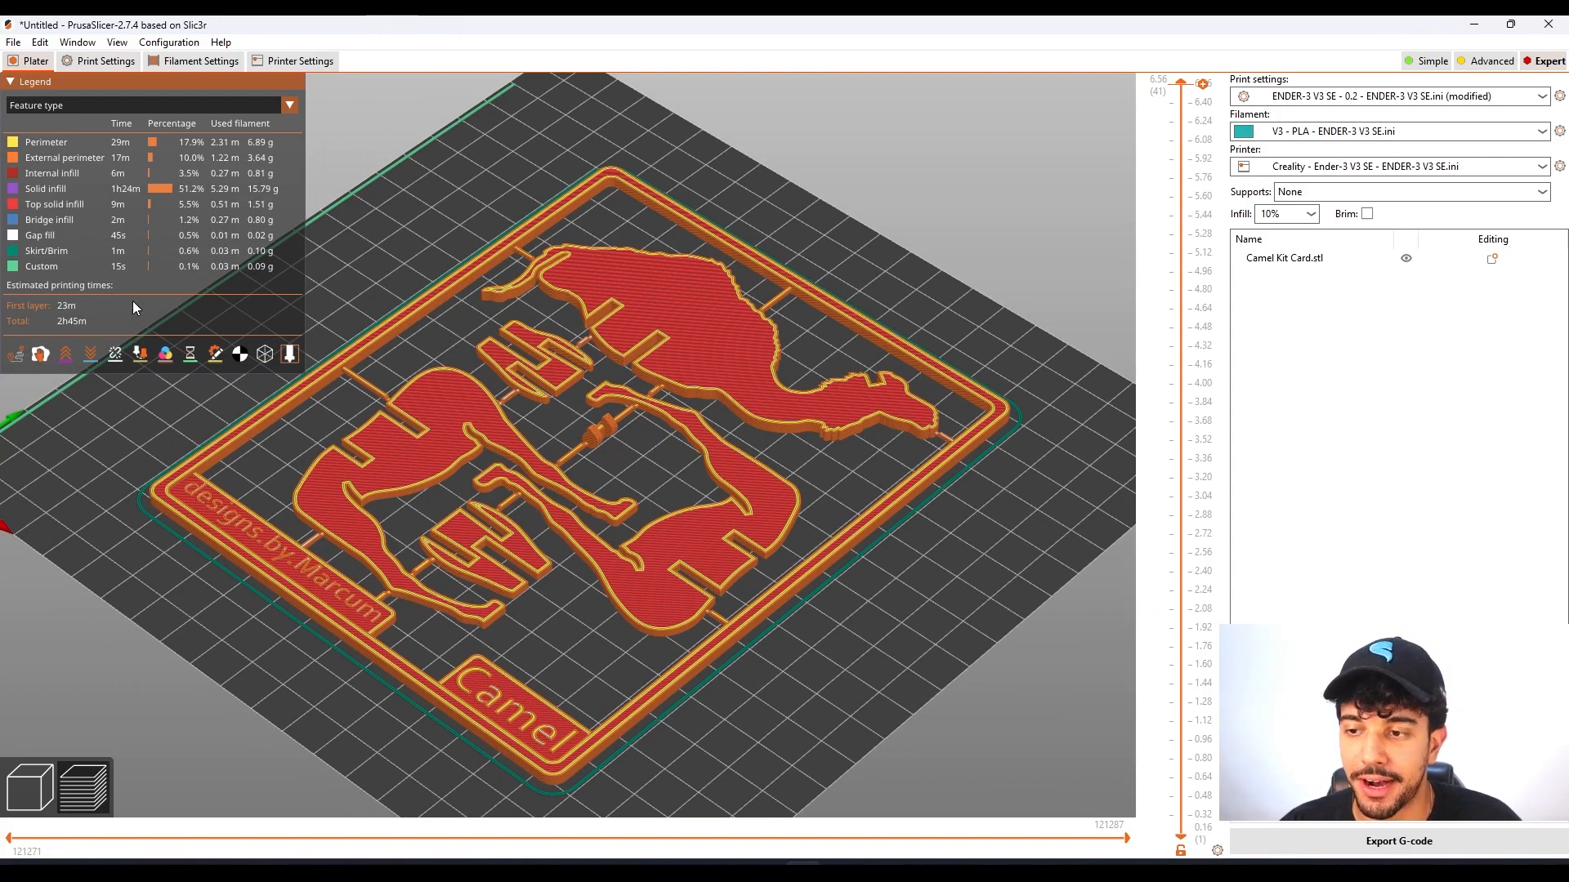
{"action": "mouse_move", "coordinate": [911, 678]}
{"action": "left_mouse_down"}
{"action": "mouse_move", "coordinate": [854, 698]}
{"action": "mouse_move", "coordinate": [780, 683]}
{"action": "mouse_move", "coordinate": [889, 699]}
{"action": "mouse_move", "coordinate": [927, 675]}
{"action": "left_mouse_up"}
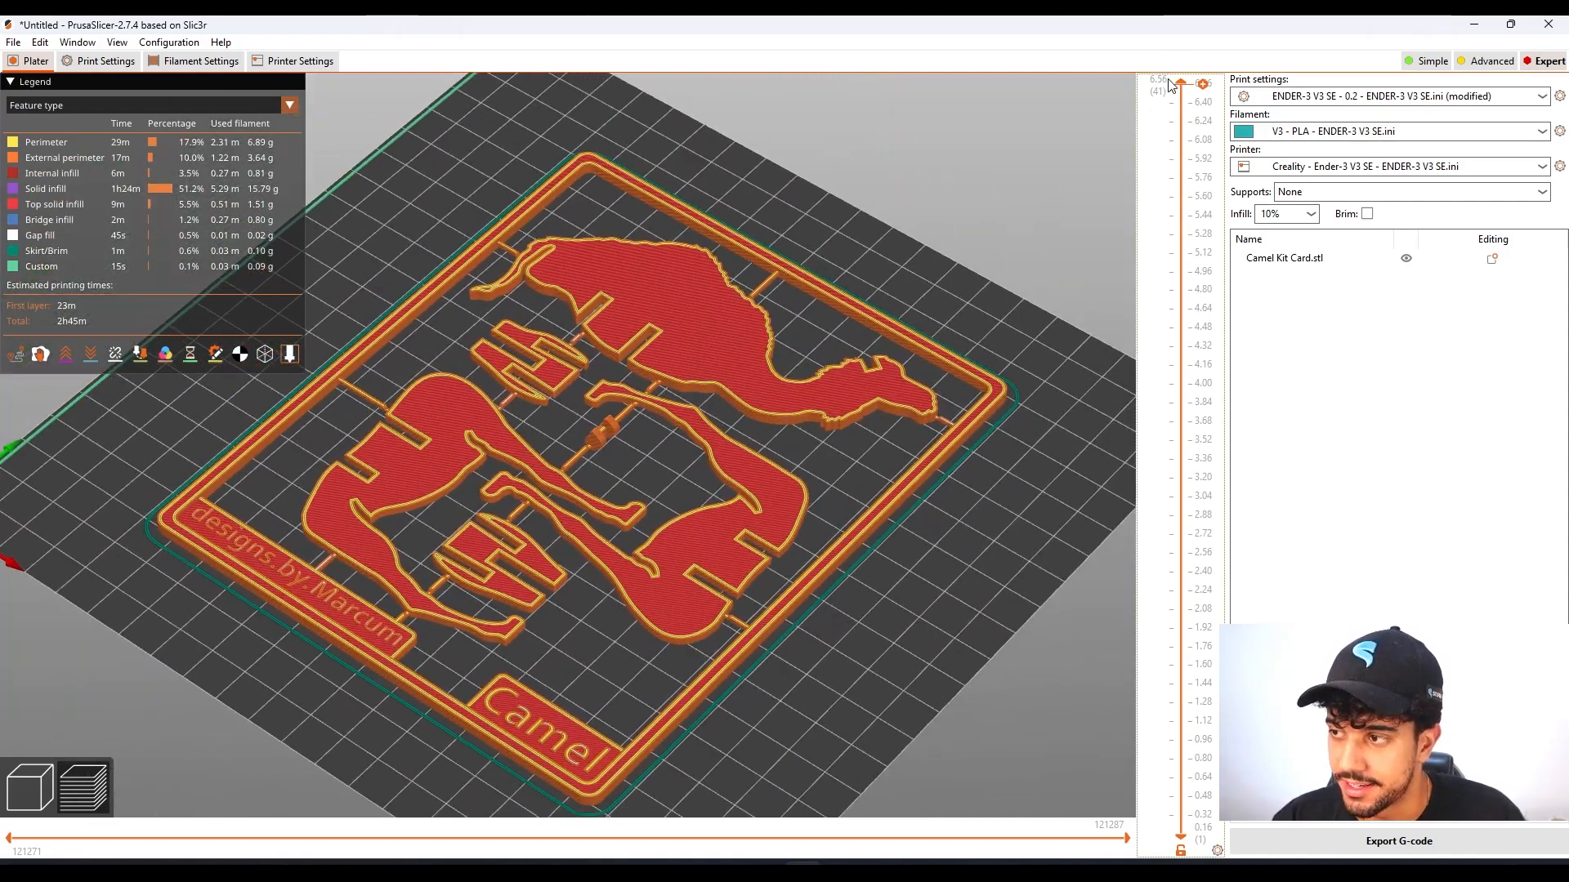
Inspect the sliced card's internal layers down to about 1.76 mm height, and restore the full layer range
{"action": "left_click_drag", "start_coordinate": [1184, 83], "coordinate": [1202, 429]}
{"action": "scroll", "coordinate": [1202, 429], "scroll_direction": "down", "scroll_amount": 18}
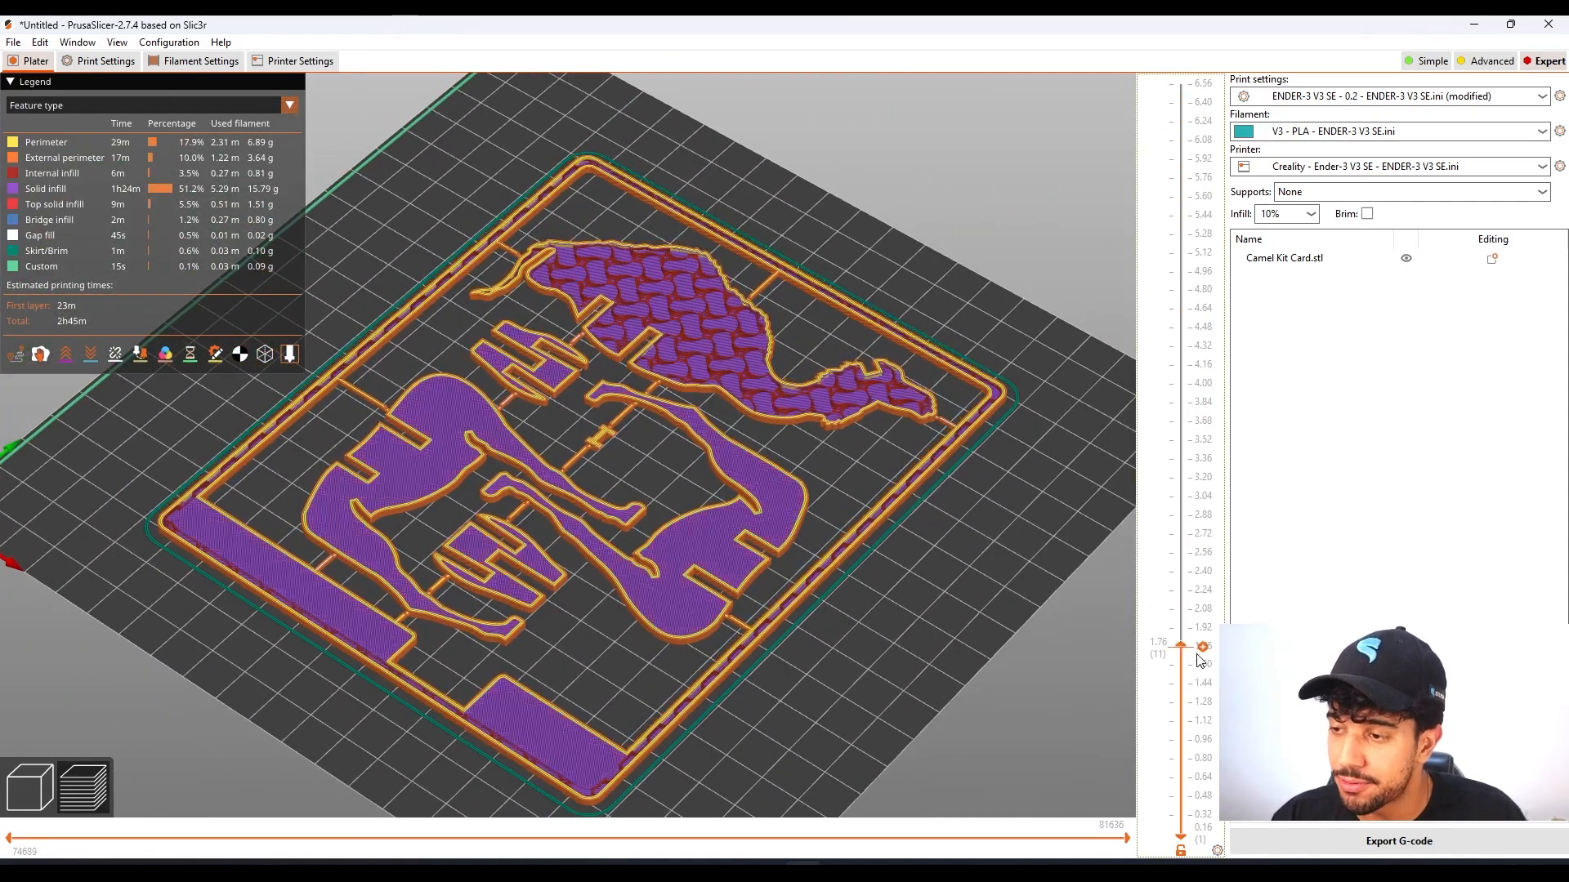
{"action": "scroll", "coordinate": [1199, 409], "scroll_direction": "up", "scroll_amount": 18}
{"action": "scroll", "coordinate": [1198, 369], "scroll_direction": "up", "scroll_amount": 18}
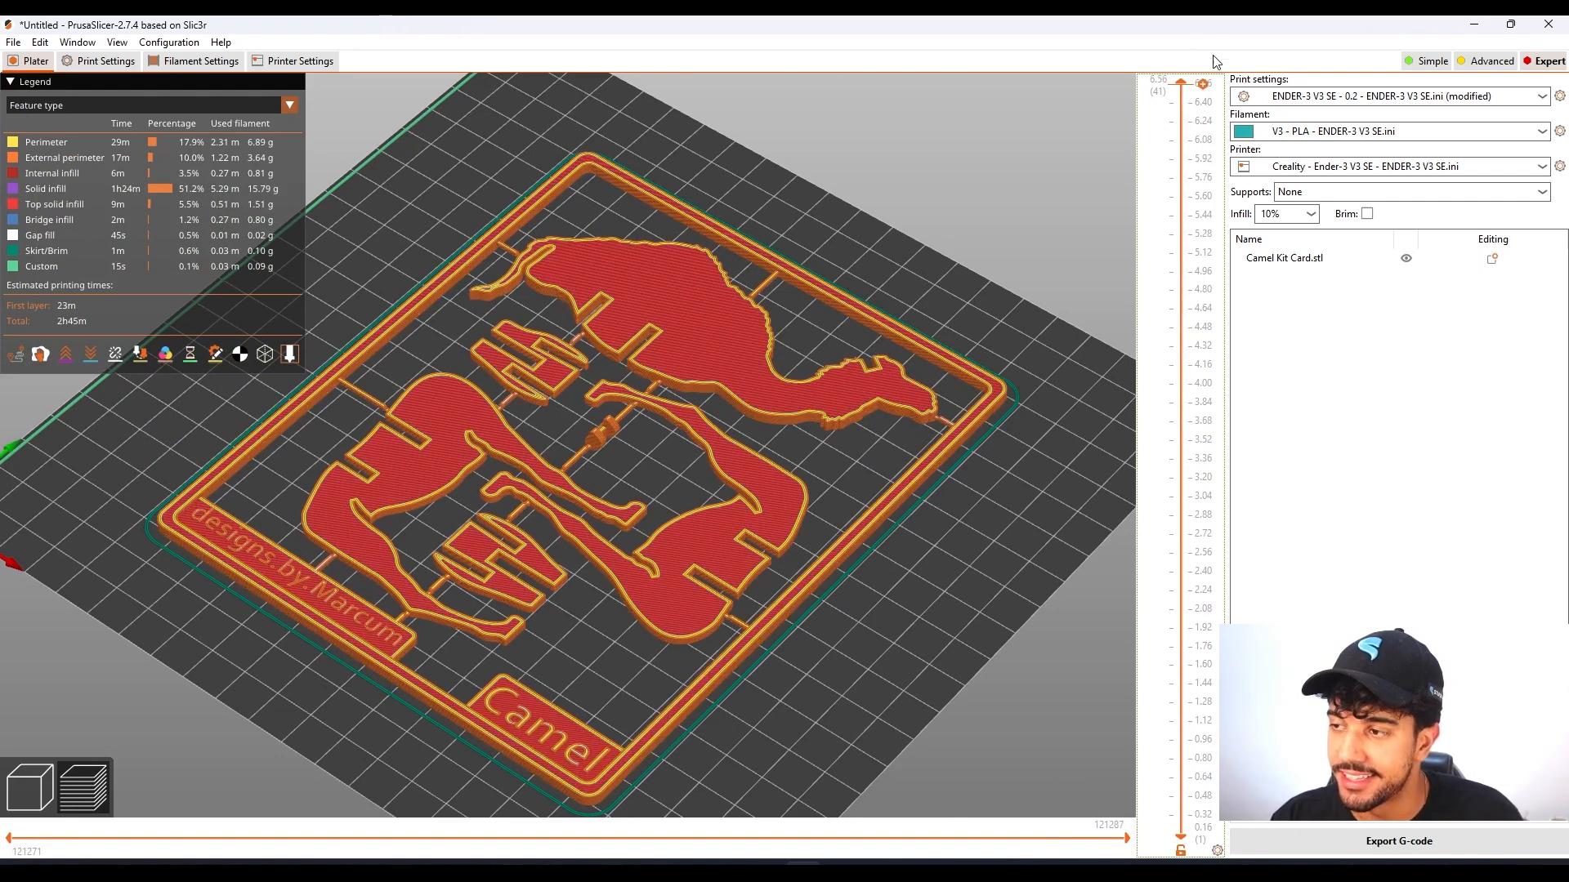
Colour the toolpath preview by speed and examine the small connectors between the camel parts
{"action": "left_click", "coordinate": [251, 101]}
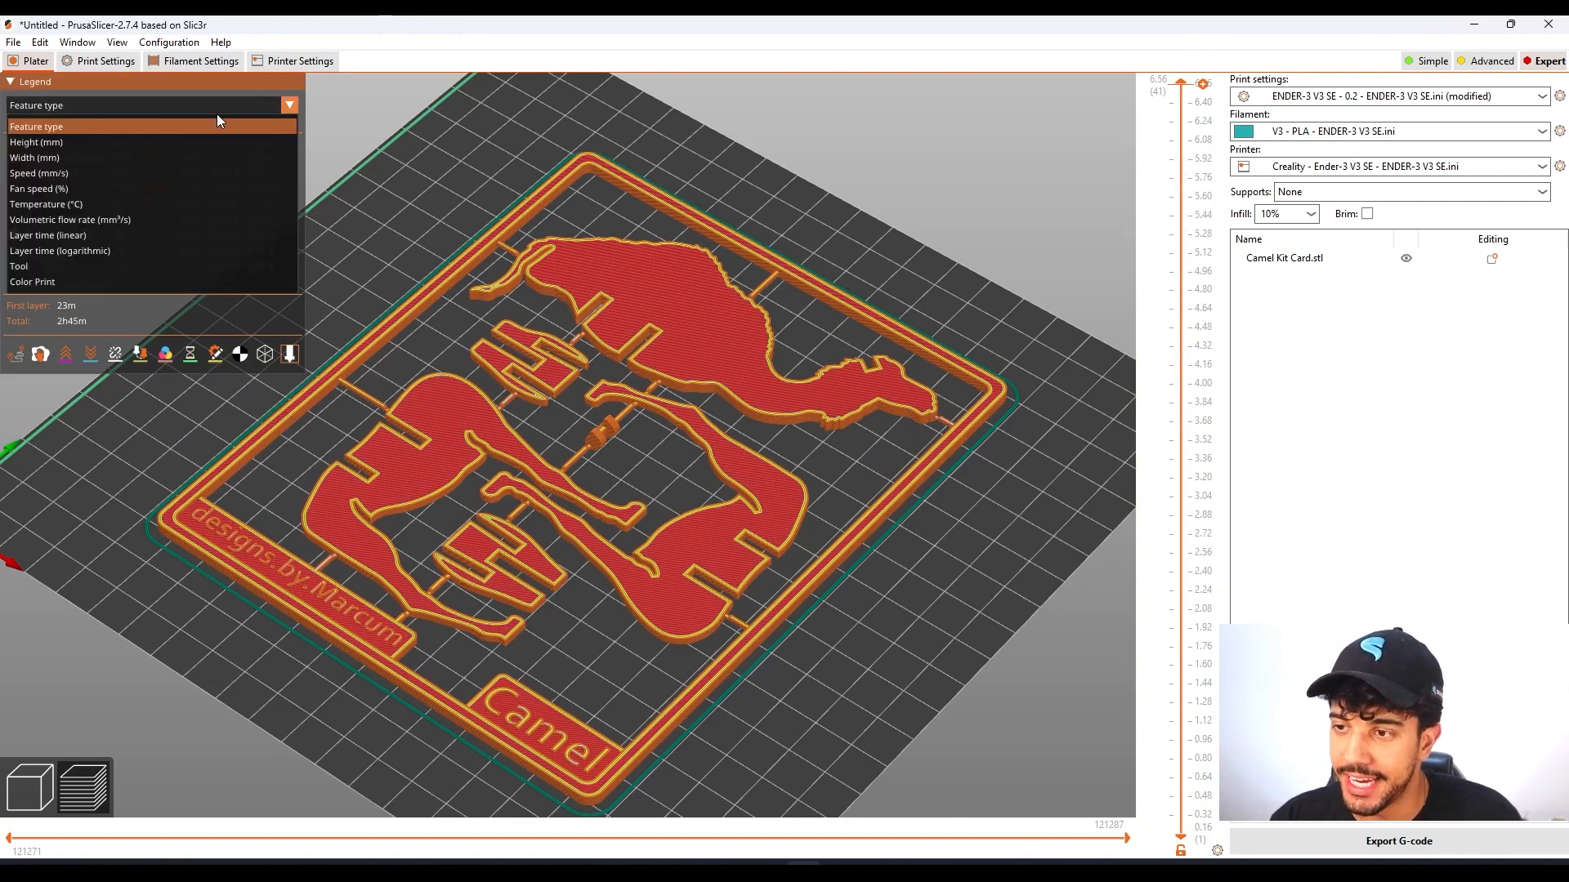
{"action": "left_click", "coordinate": [205, 173]}
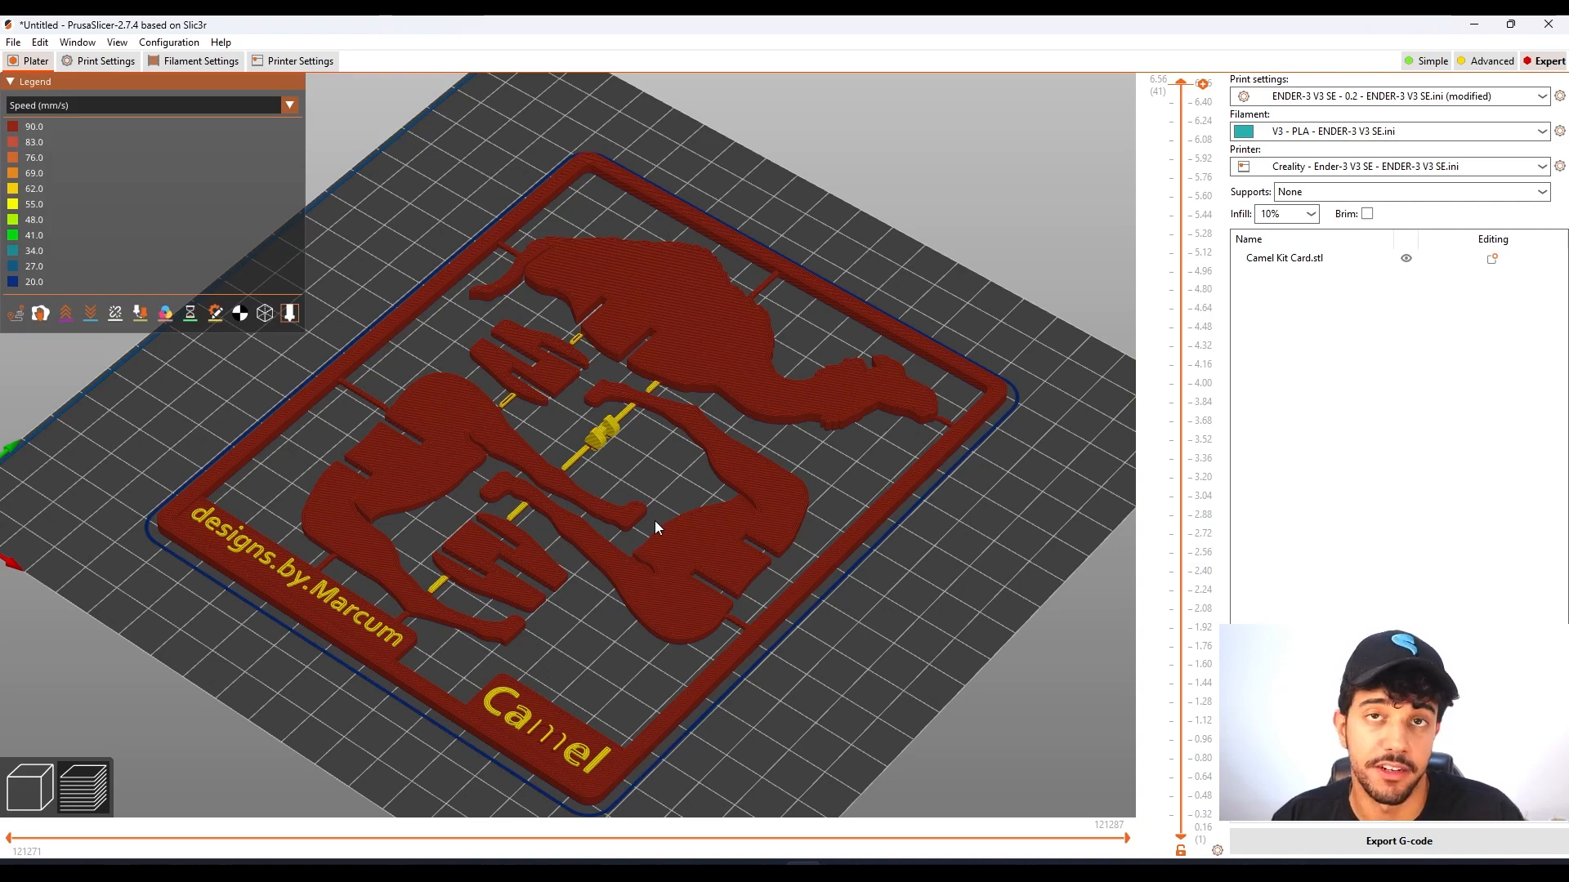
{"action": "scroll", "coordinate": [654, 521], "scroll_direction": "up", "scroll_amount": 5}
{"action": "scroll", "coordinate": [625, 410], "scroll_direction": "up", "scroll_amount": 2}
{"action": "scroll", "coordinate": [638, 408], "scroll_direction": "down", "scroll_amount": 7}
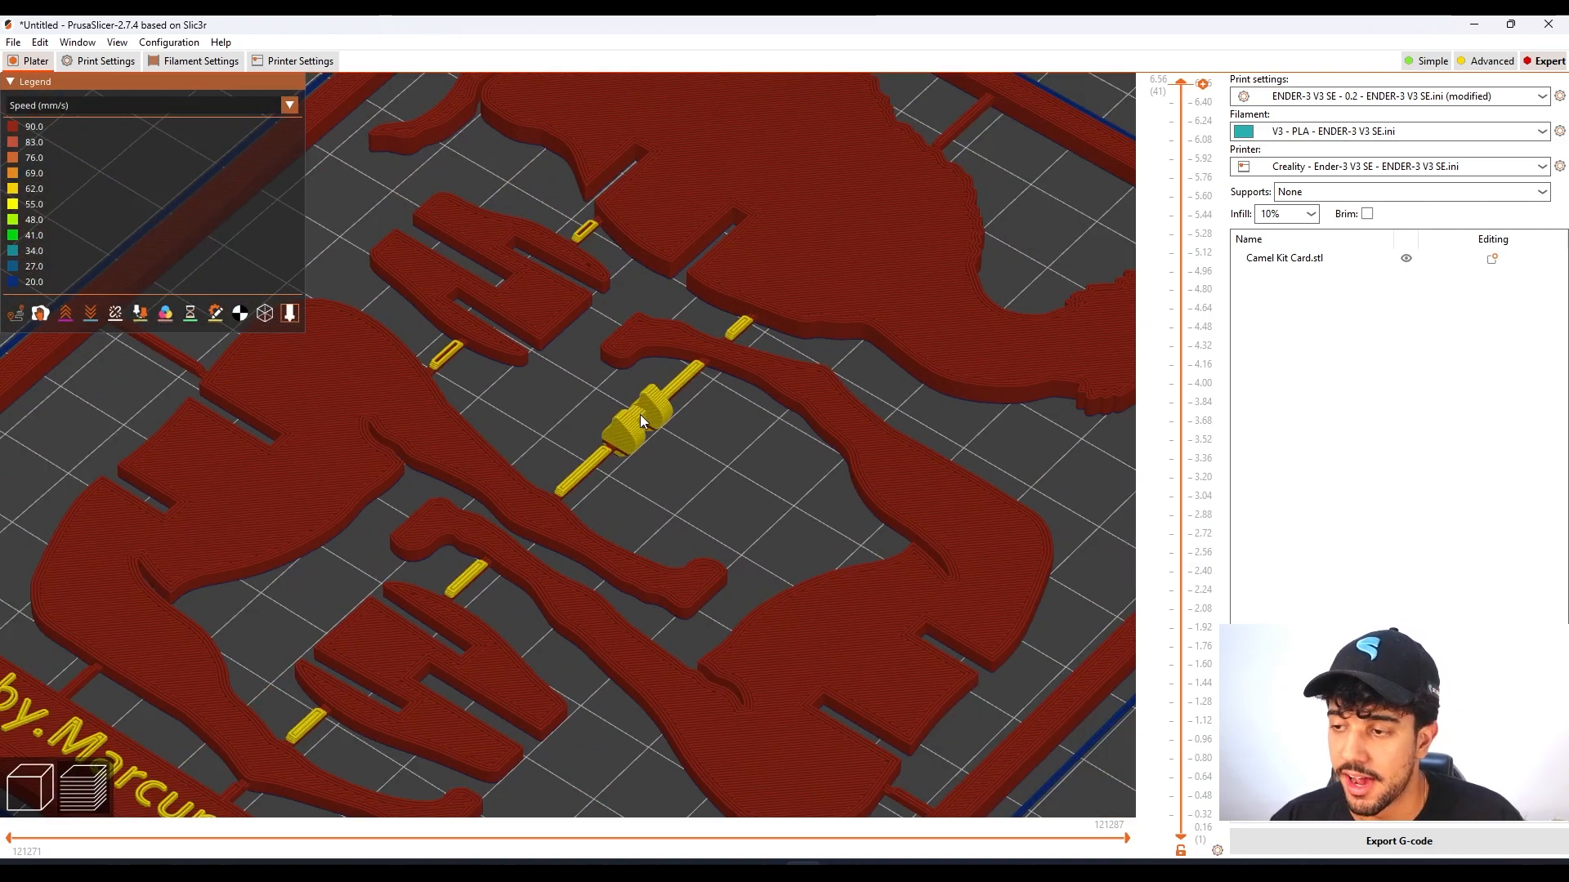
Return the preview to feature type colouring and inspect the layers from the first one up to 1.76 mm
{"action": "left_click", "coordinate": [164, 106]}
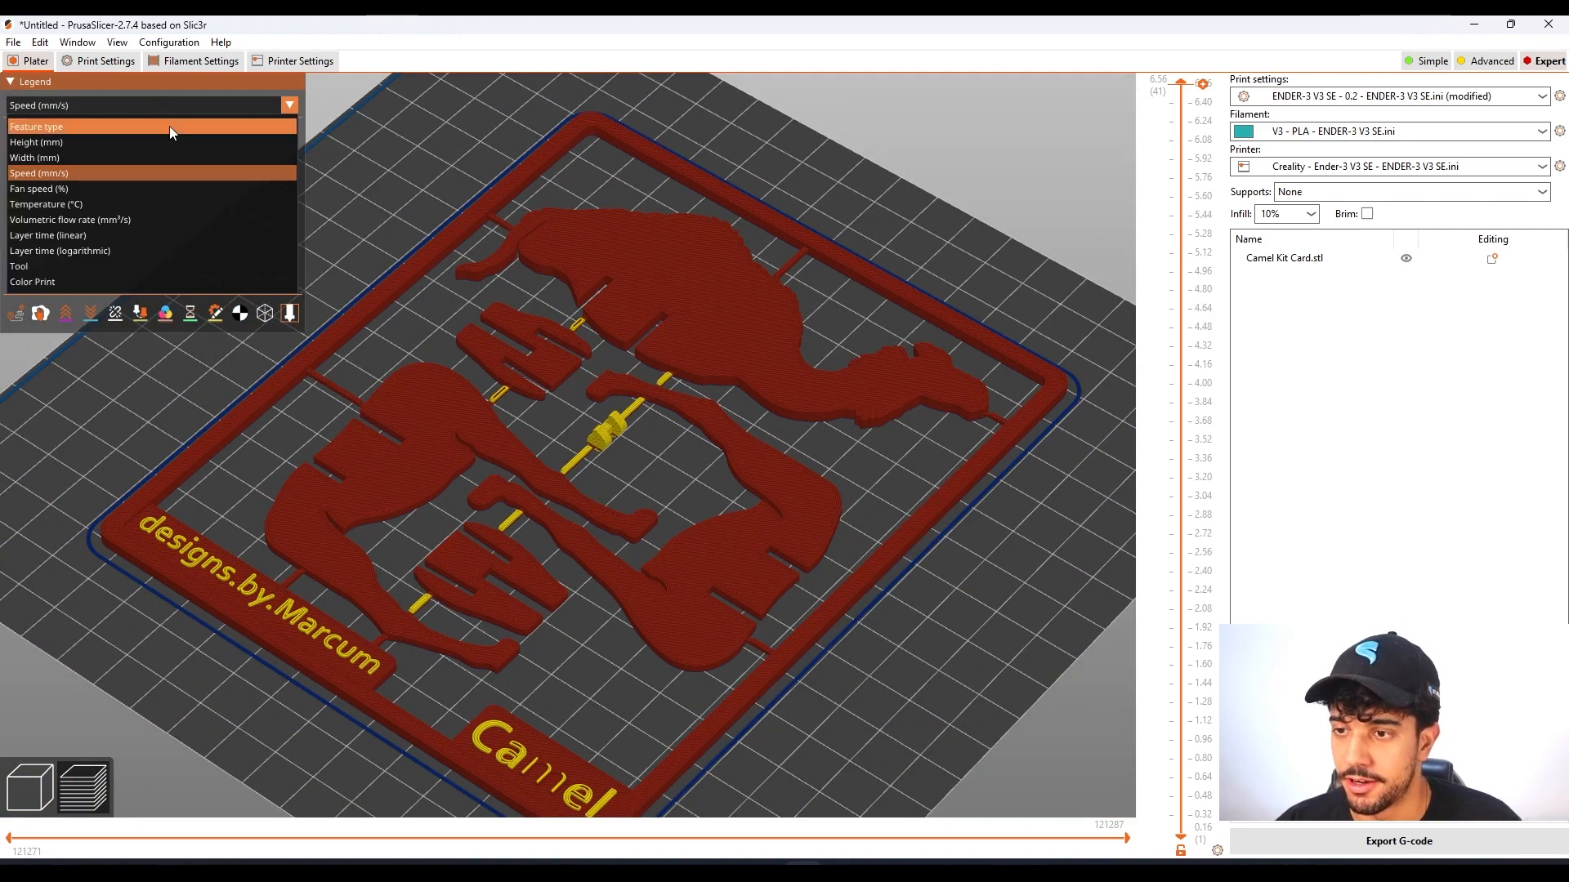
{"action": "left_click", "coordinate": [170, 126]}
{"action": "scroll", "coordinate": [976, 590], "scroll_direction": "up", "scroll_amount": 4}
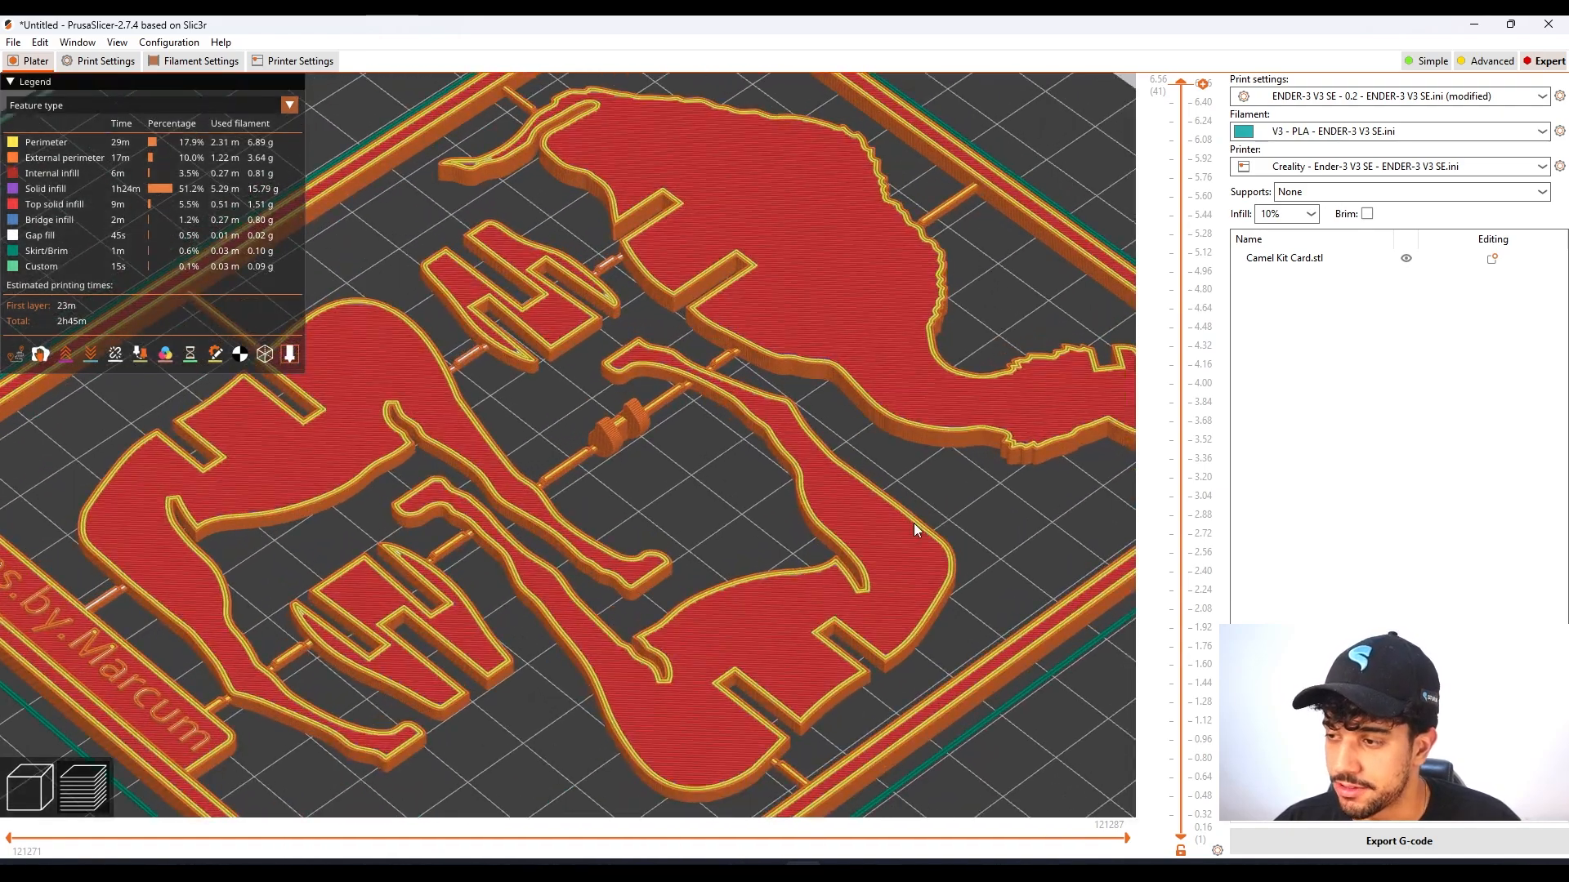
{"action": "left_click_drag", "start_coordinate": [1180, 84], "coordinate": [1181, 834]}
{"action": "scroll", "coordinate": [738, 499], "scroll_direction": "down", "scroll_amount": 1}
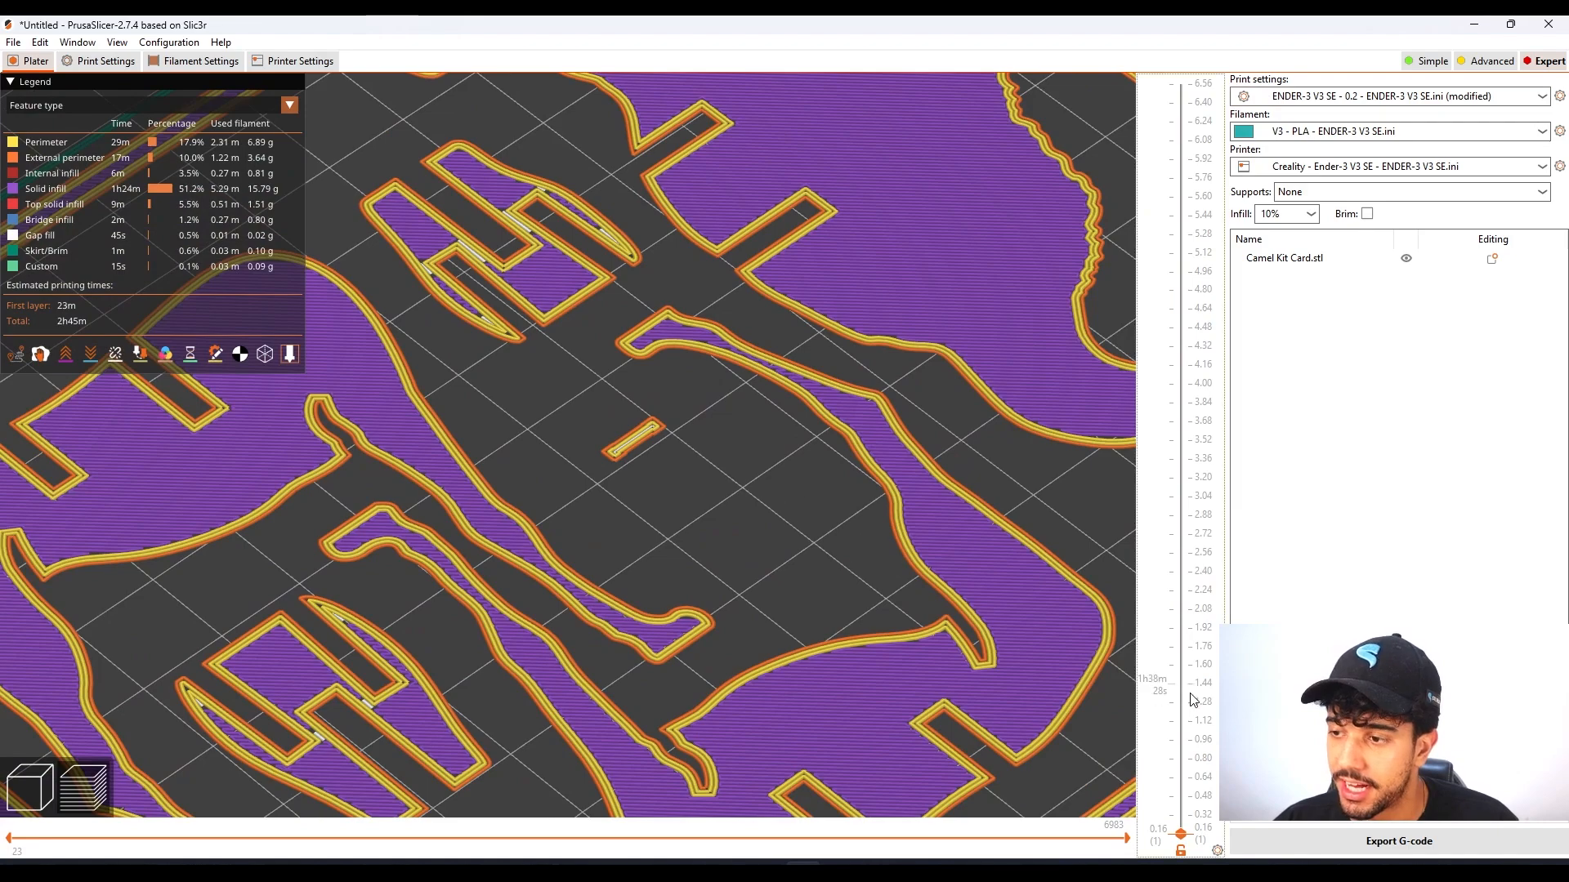
{"action": "scroll", "coordinate": [1180, 828], "scroll_direction": "up", "scroll_amount": 9}
{"action": "scroll", "coordinate": [903, 507], "scroll_direction": "up", "scroll_amount": 6}
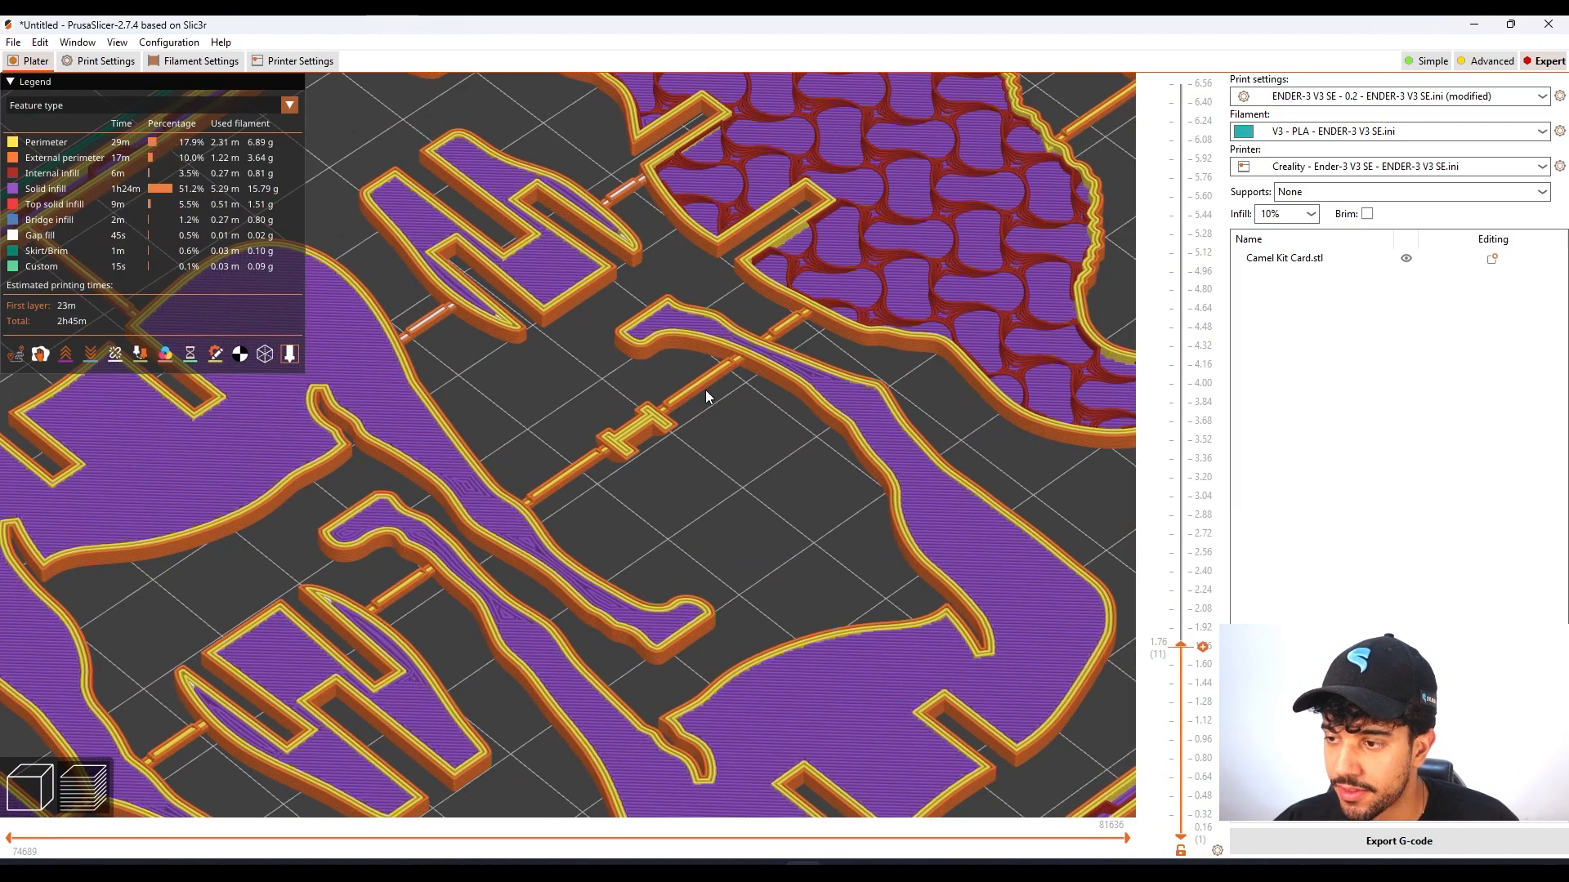
Examine the infill and central connector down to the 0.96 mm layer, and restore the preview of the whole card
{"action": "scroll", "coordinate": [507, 464], "scroll_direction": "down", "scroll_amount": 5}
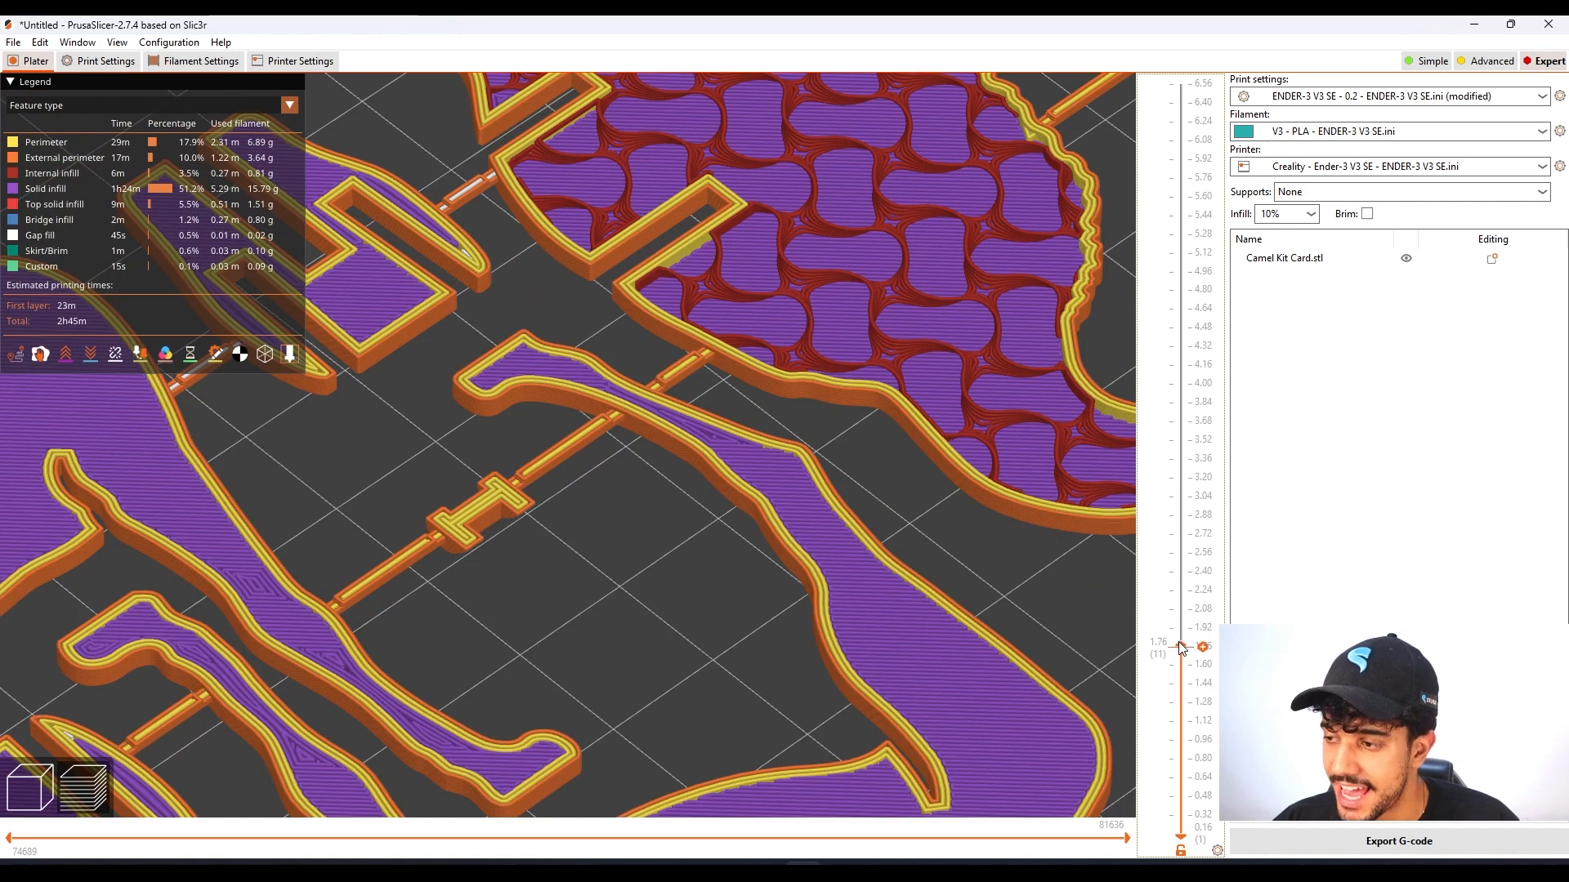
{"action": "left_click_drag", "start_coordinate": [1181, 648], "coordinate": [1185, 739]}
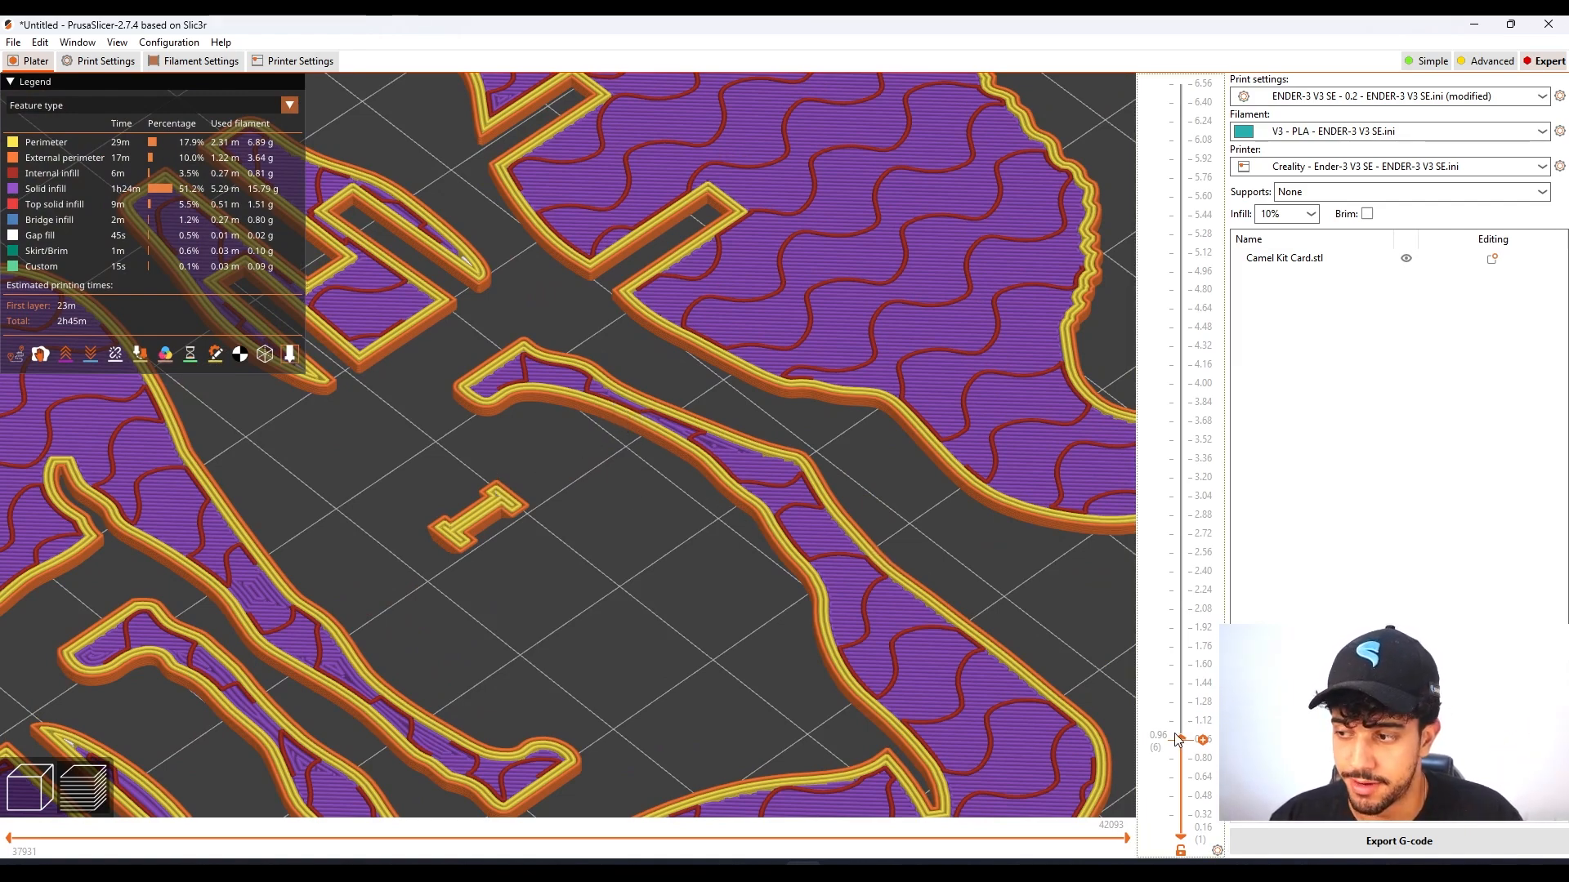
{"action": "left_click_drag", "start_coordinate": [1182, 741], "coordinate": [1168, 504]}
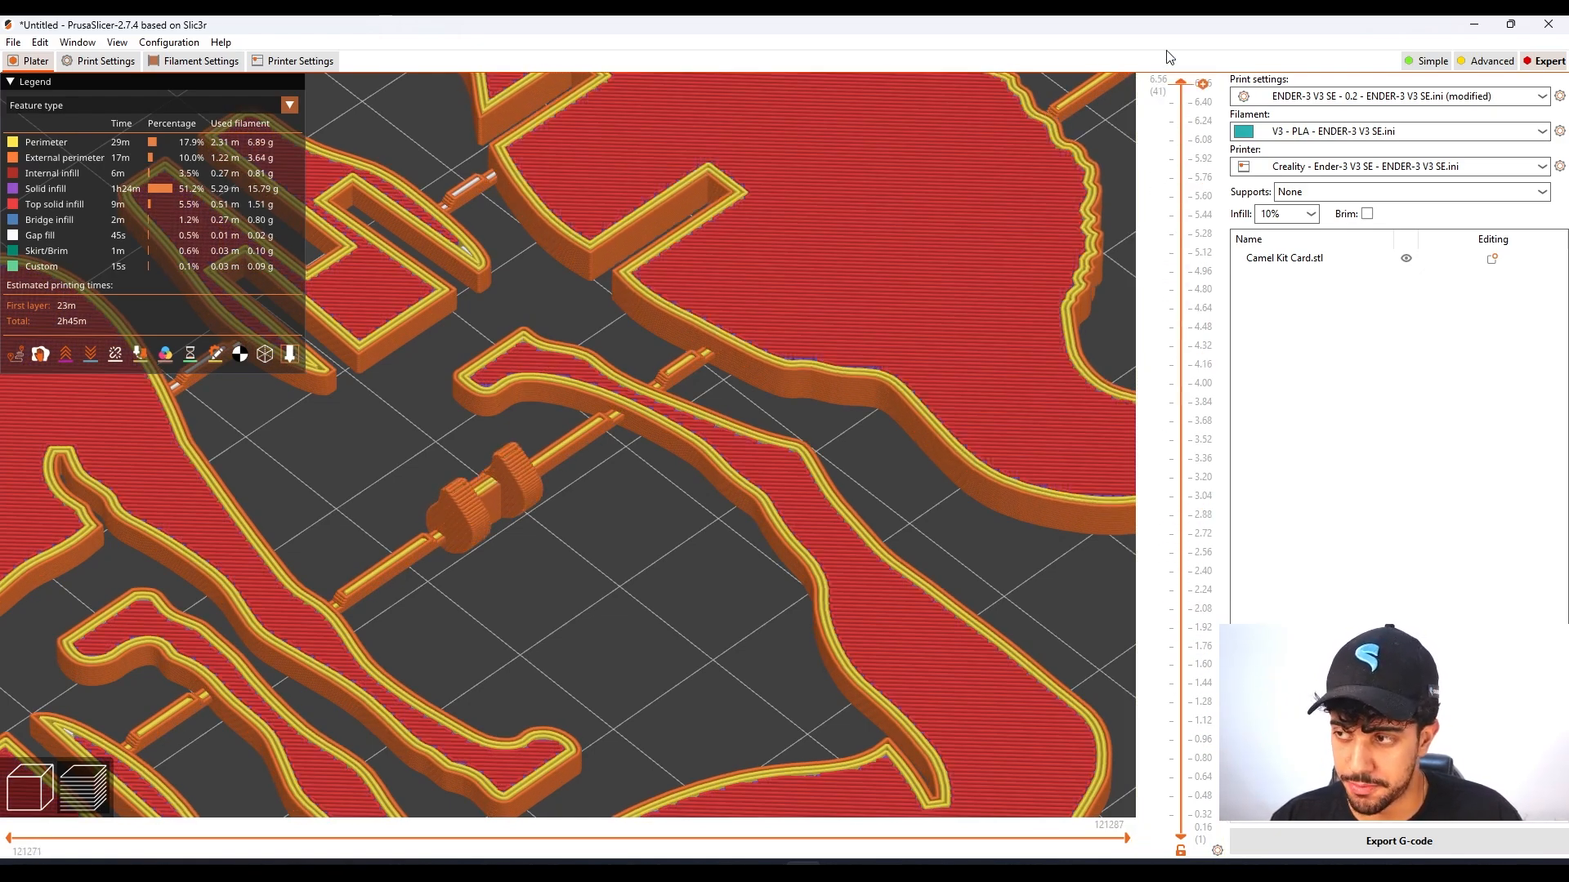
{"action": "scroll", "coordinate": [667, 655], "scroll_direction": "down", "scroll_amount": 10}
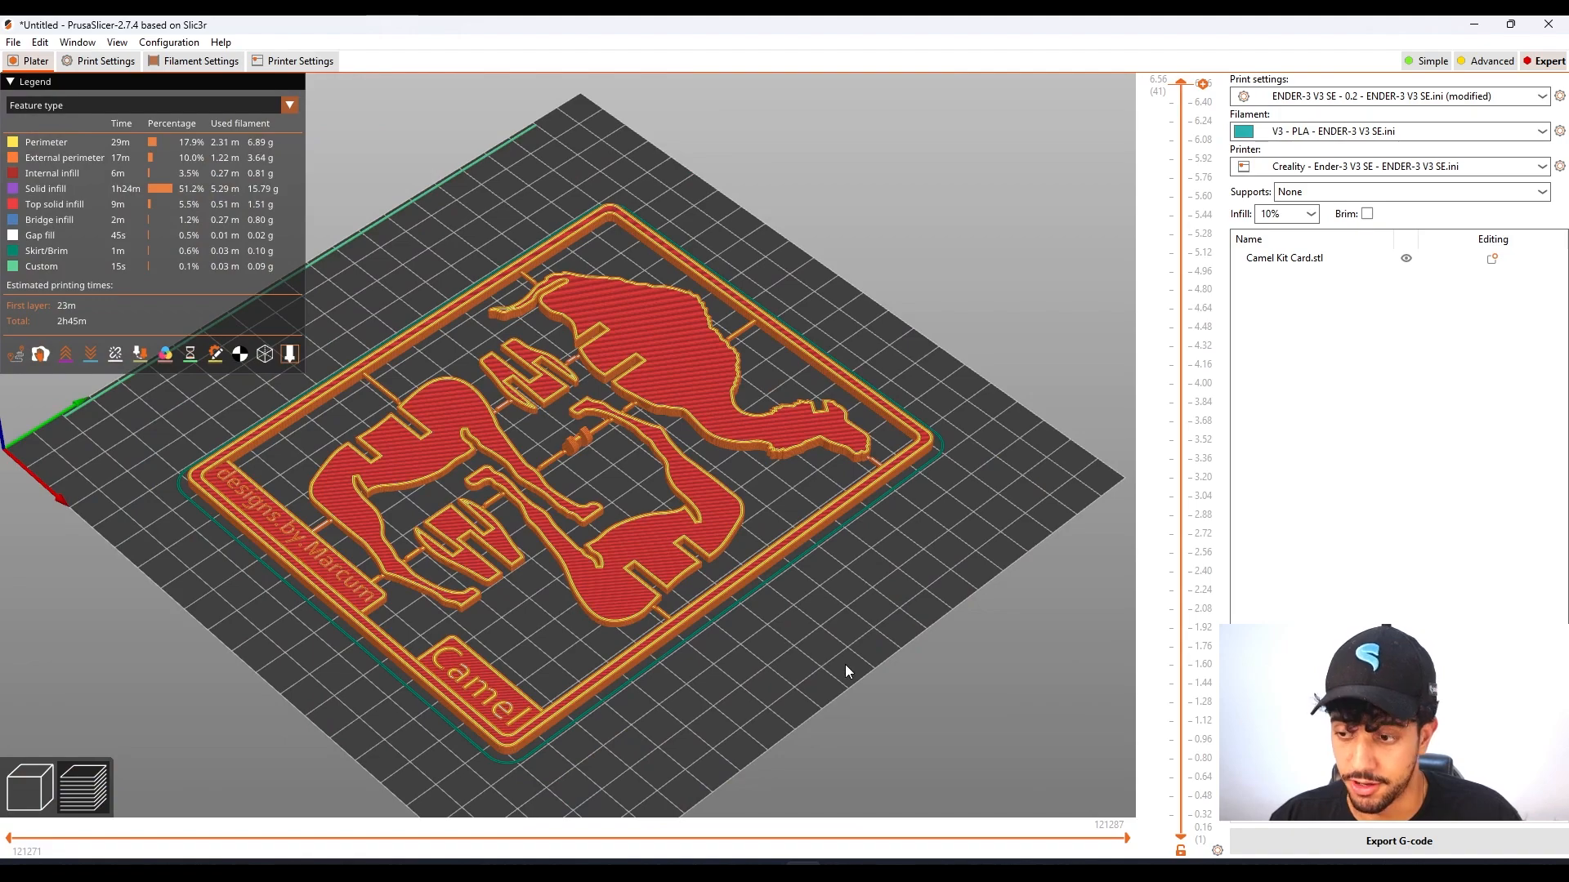
{"action": "left_click_drag", "start_coordinate": [845, 665], "coordinate": [809, 663]}
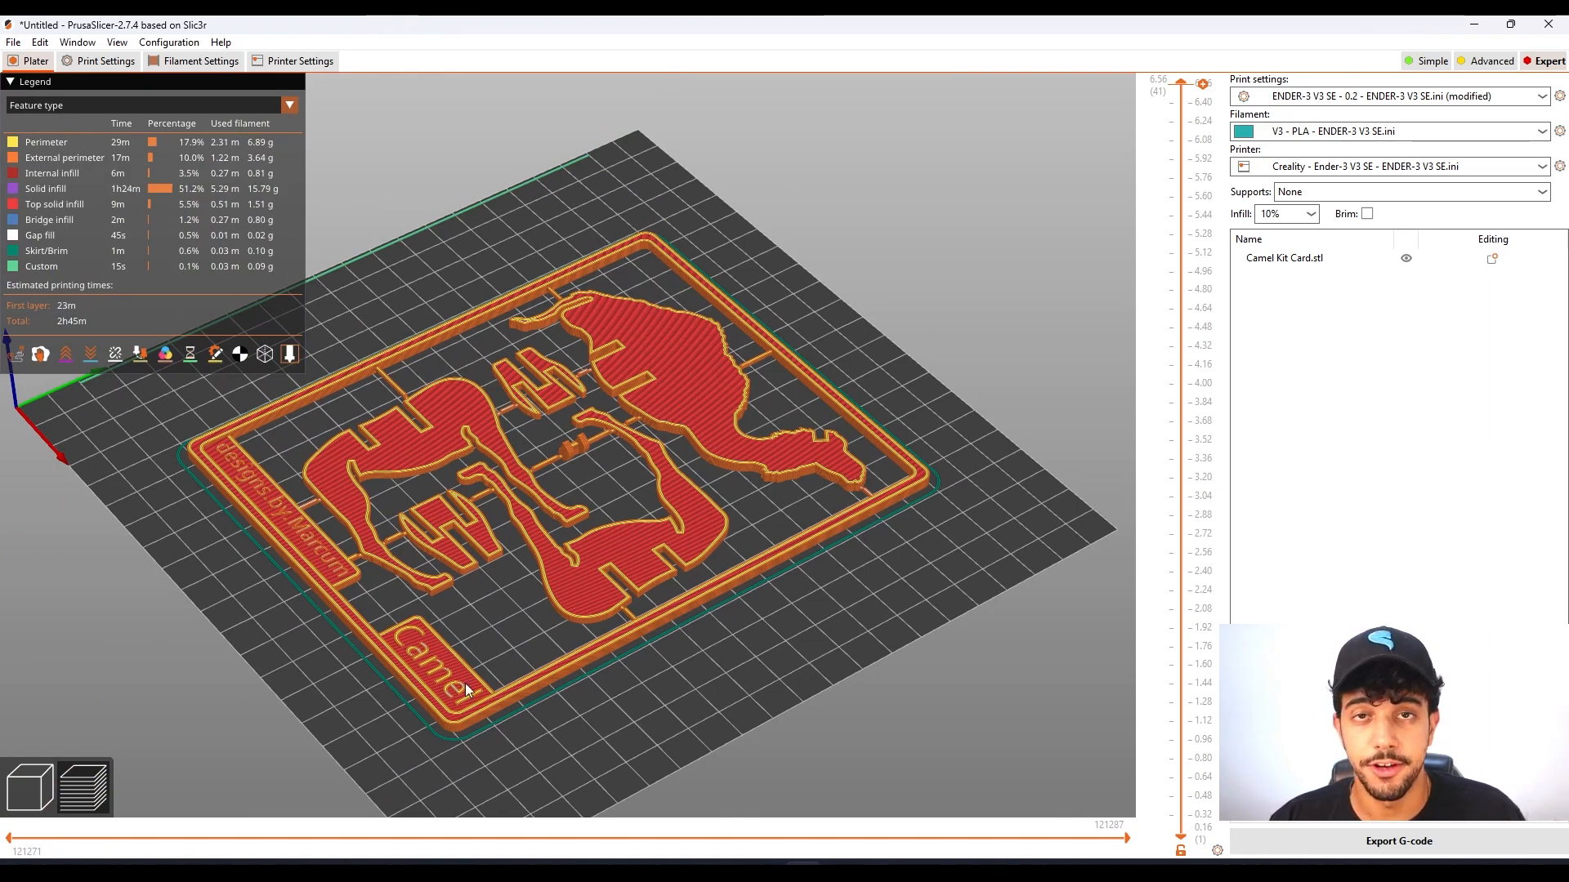
Return to the 3D editor view and look over the whole camel kit card on the bed
{"action": "left_click", "coordinate": [43, 784]}
{"action": "left_click_drag", "start_coordinate": [793, 678], "coordinate": [902, 752]}
{"action": "scroll", "coordinate": [820, 648], "scroll_direction": "up", "scroll_amount": 3}
{"action": "scroll", "coordinate": [891, 676], "scroll_direction": "down", "scroll_amount": 4}
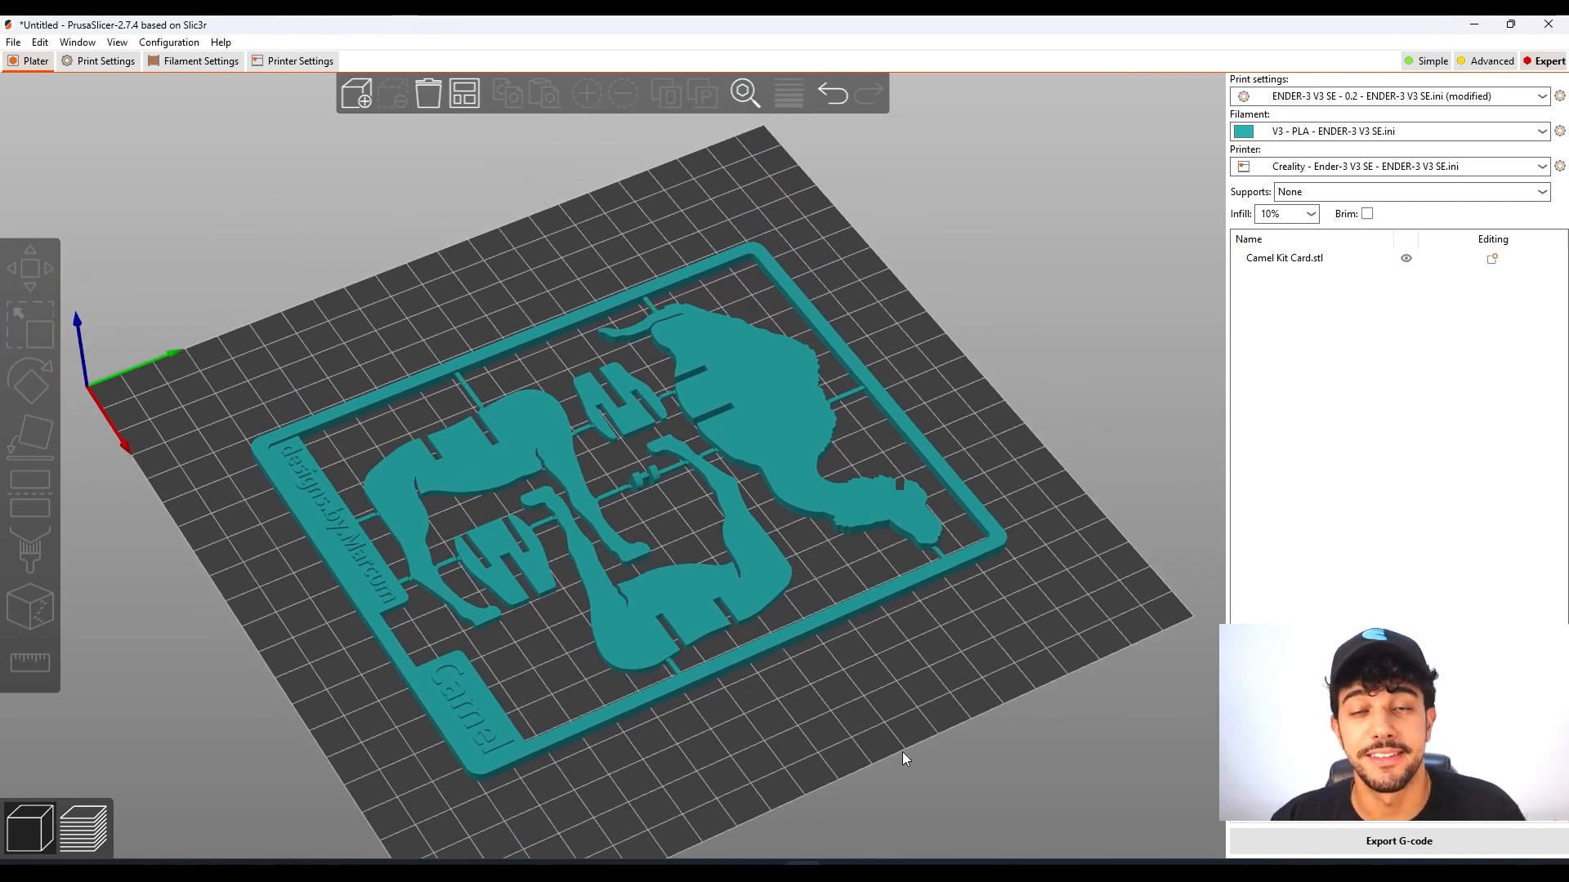
{"action": "left_click_drag", "start_coordinate": [859, 690], "coordinate": [860, 699]}
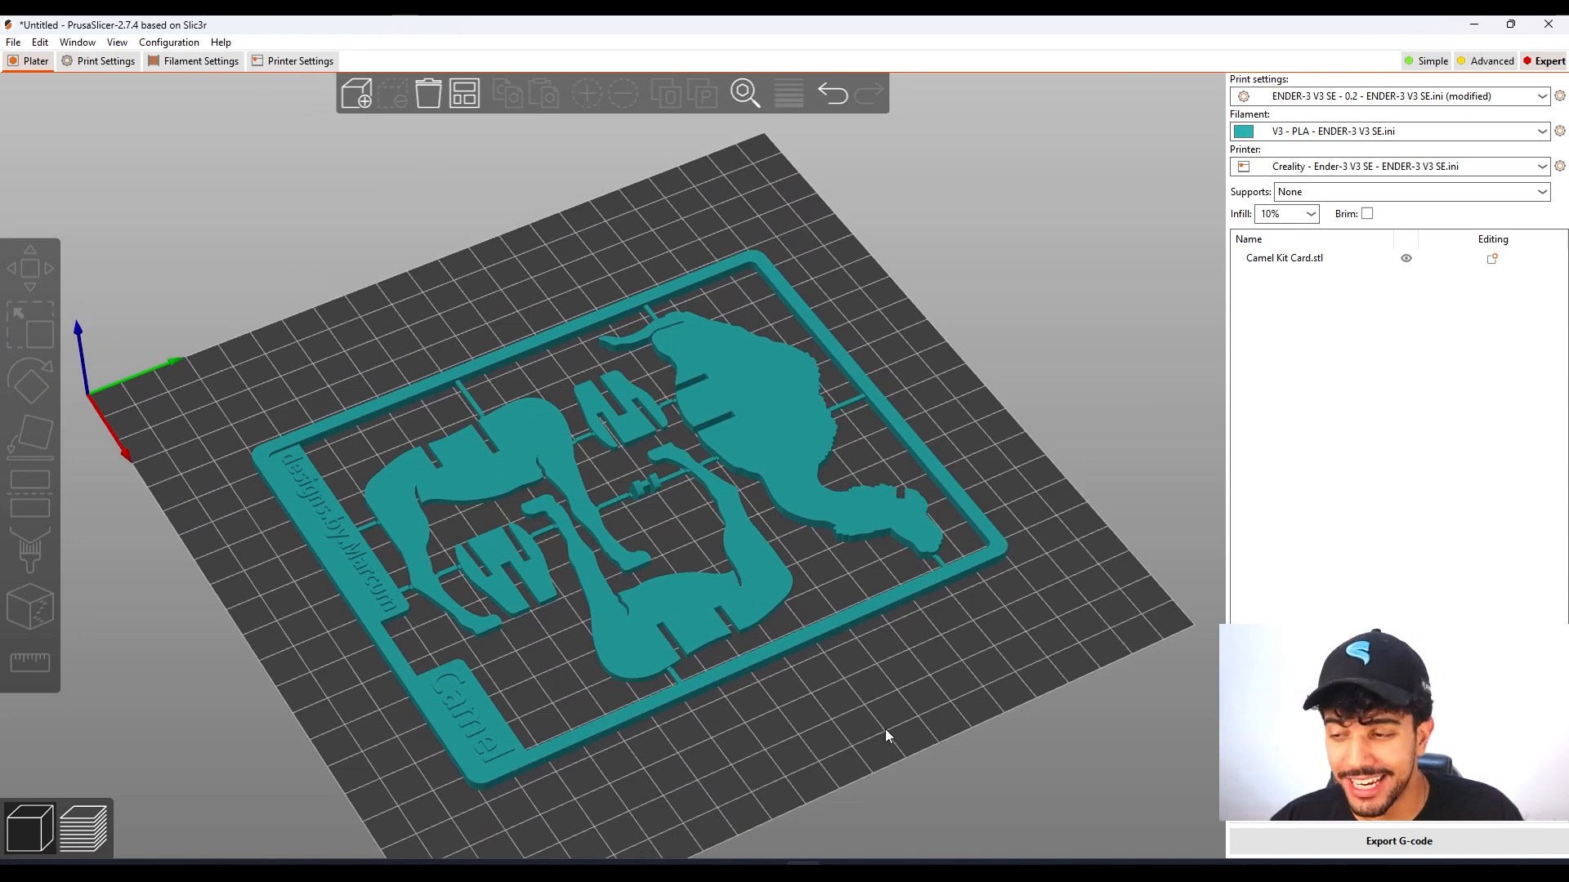
{"action": "middle_click_drag", "start_coordinate": [885, 728], "coordinate": [861, 716]}
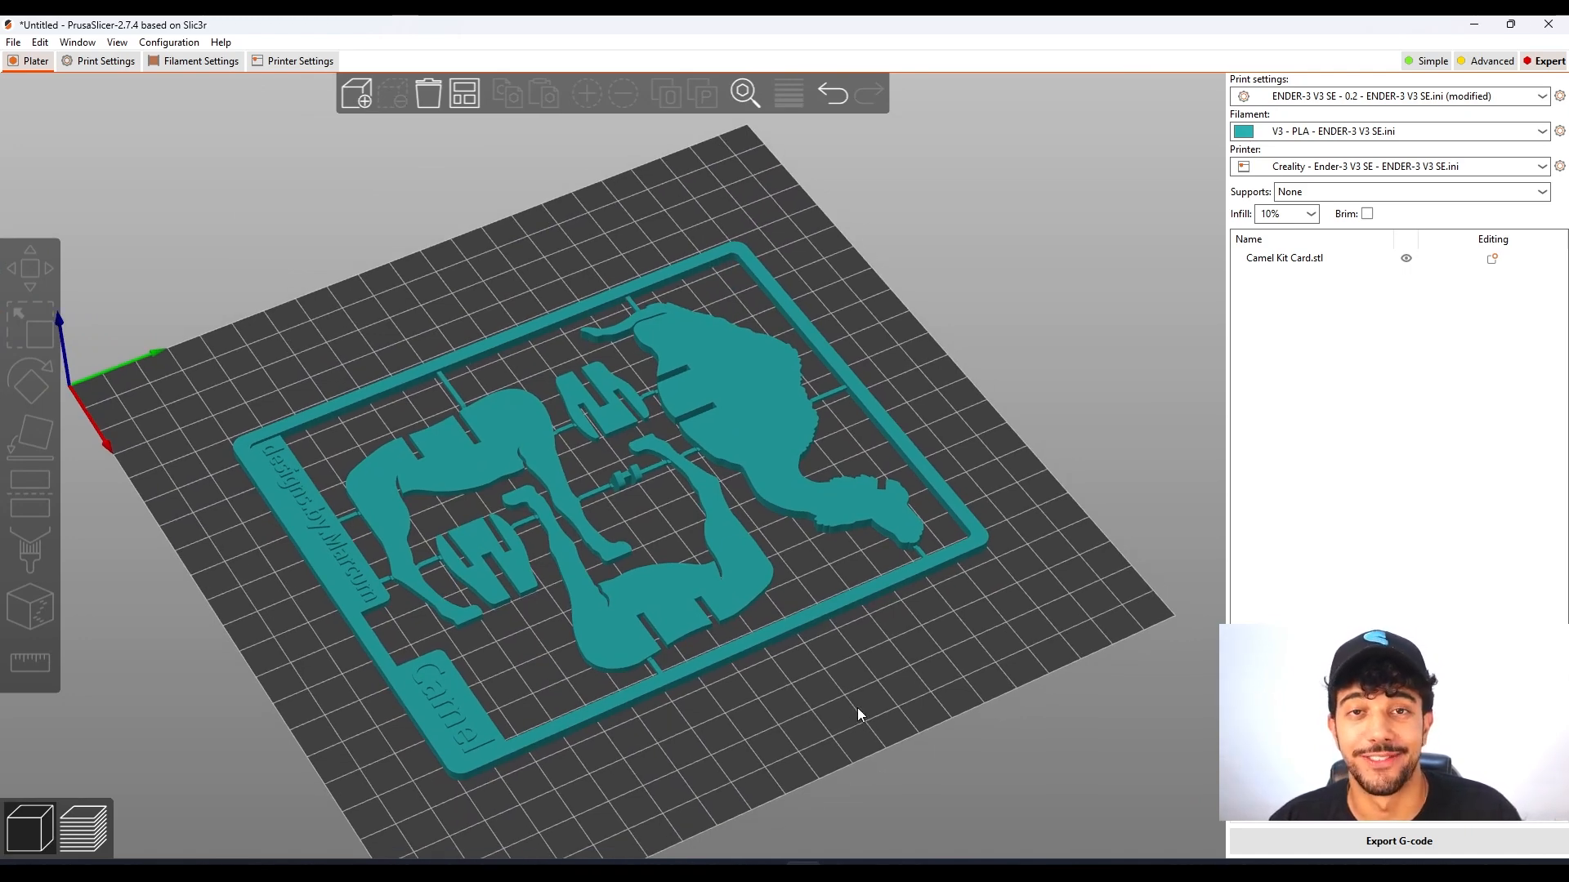